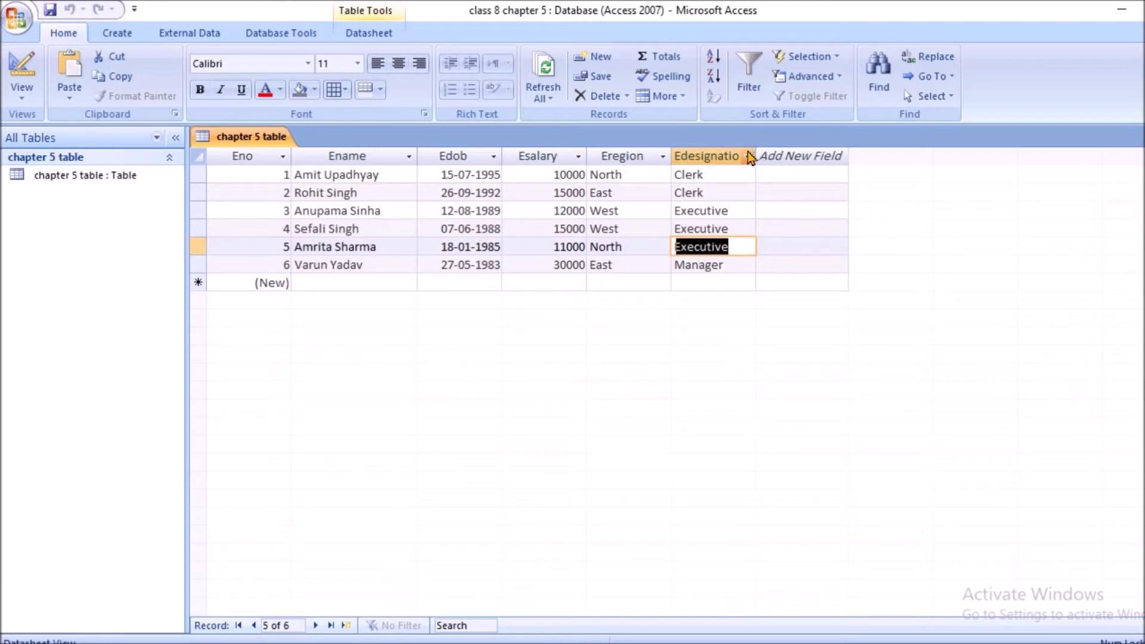
# Step: Widen the Edesignation column so that its full heading fits
pyautogui.moveTo(755, 155); pyautogui.dragTo(774, 155)
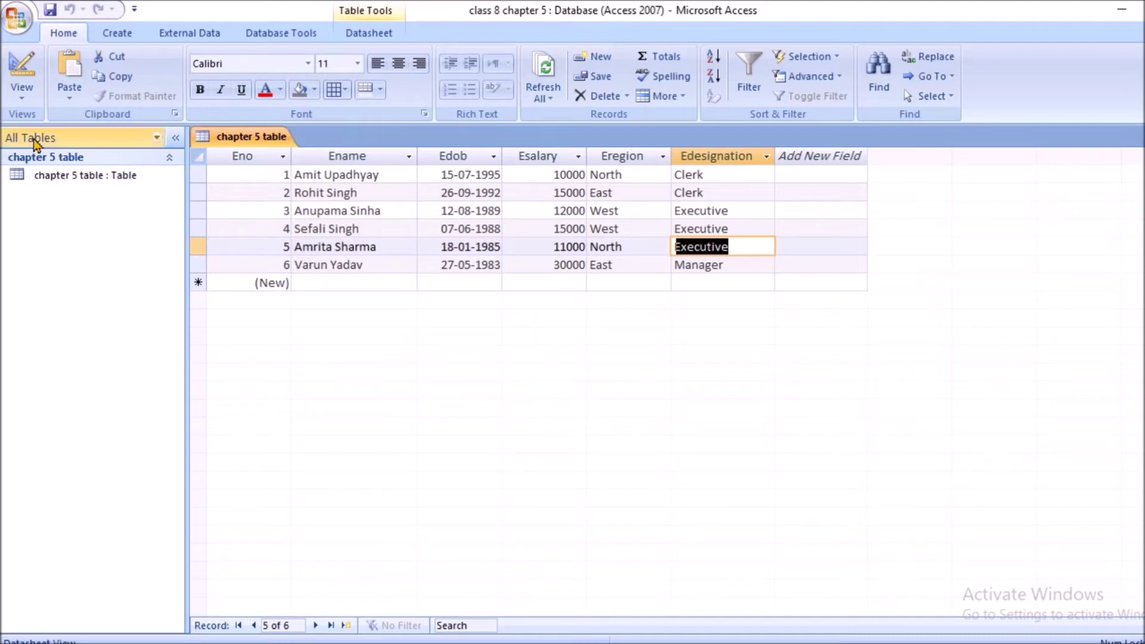
# Step: Examine the field names and data types of chapter 5 table in Design View, returning to Datasheet View
pyautogui.click(22, 103)
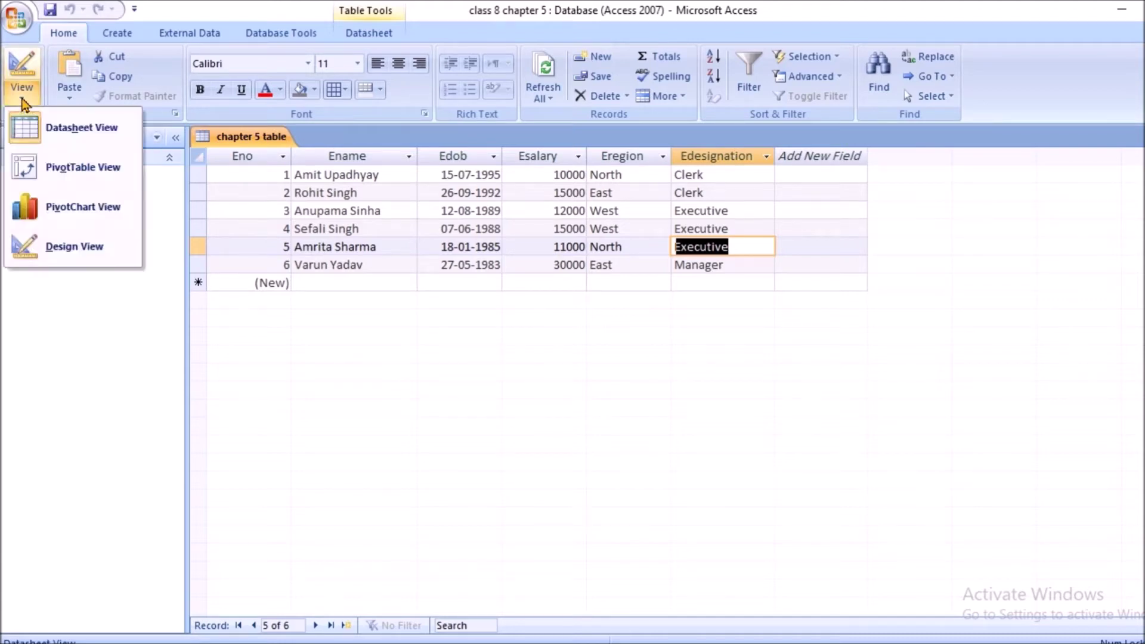
pyautogui.click(77, 247)
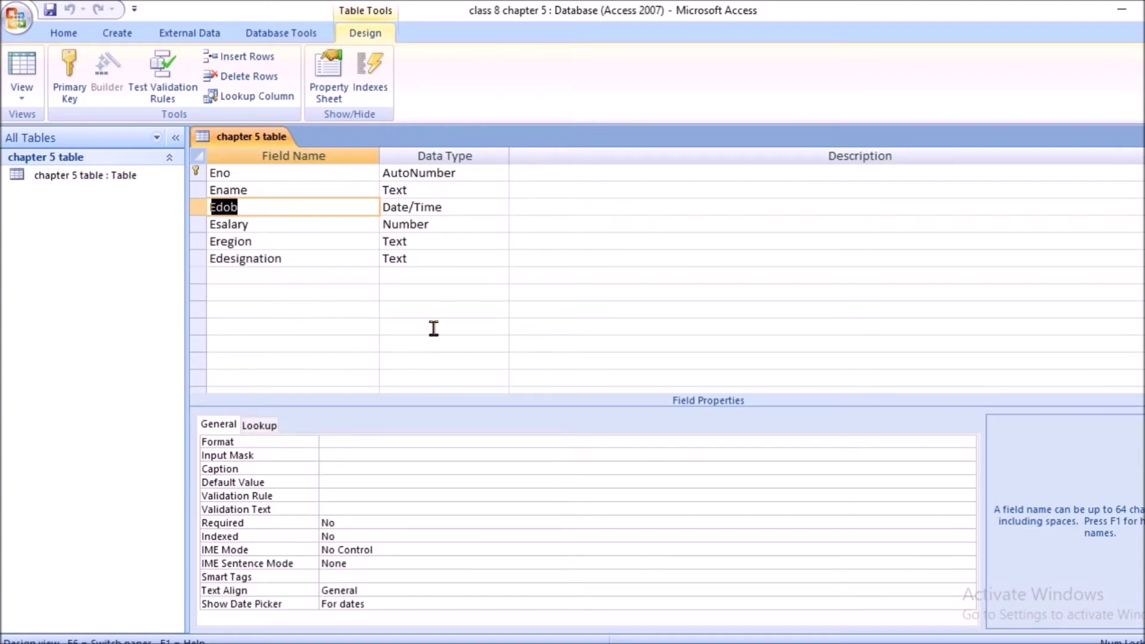
pyautogui.click(22, 93)
pyautogui.click(45, 127)
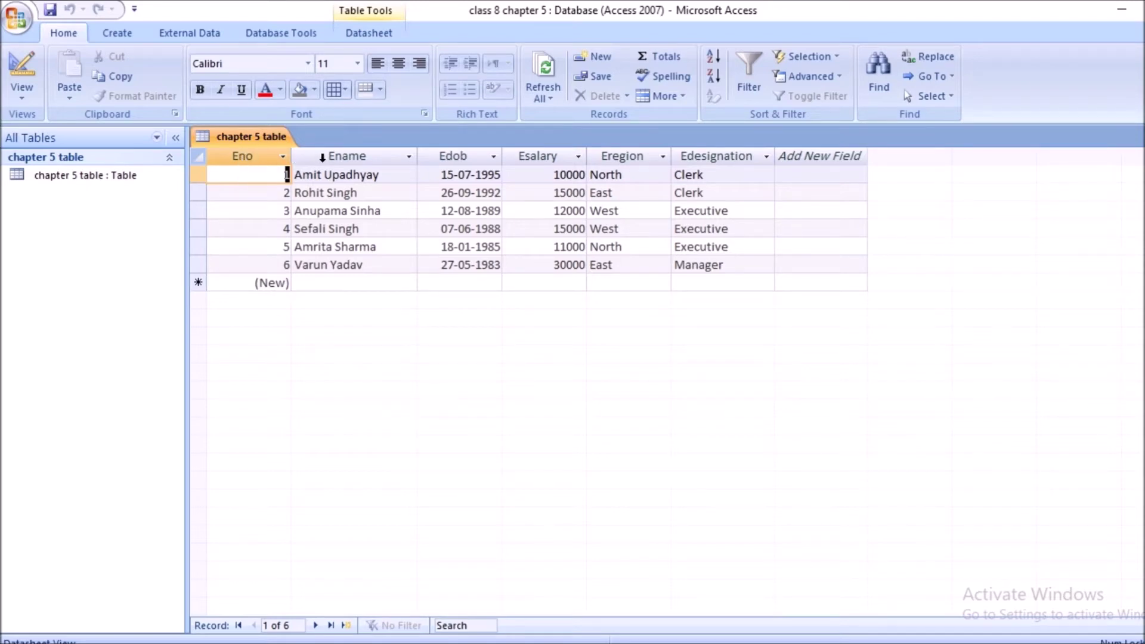
pyautogui.click(34, 97)
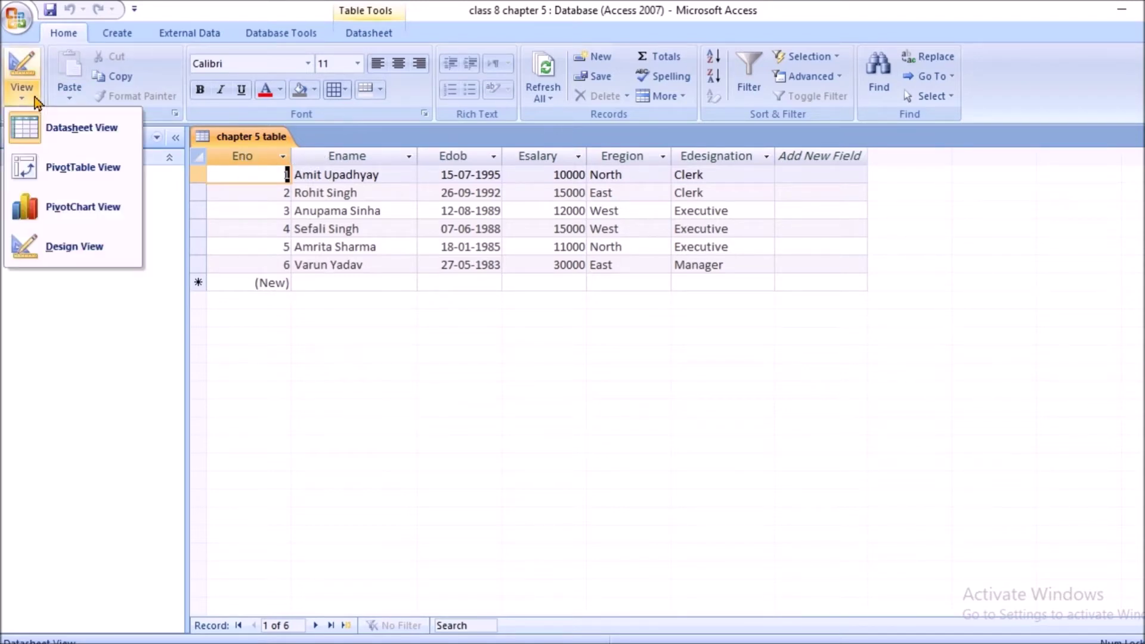
pyautogui.click(74, 247)
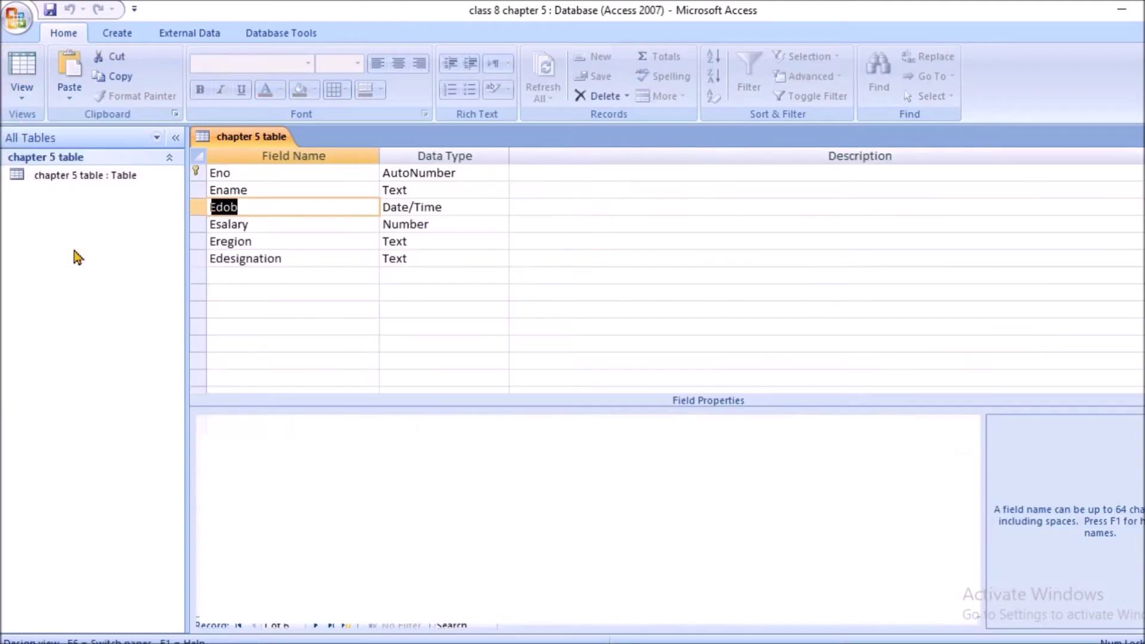
pyautogui.click(22, 99)
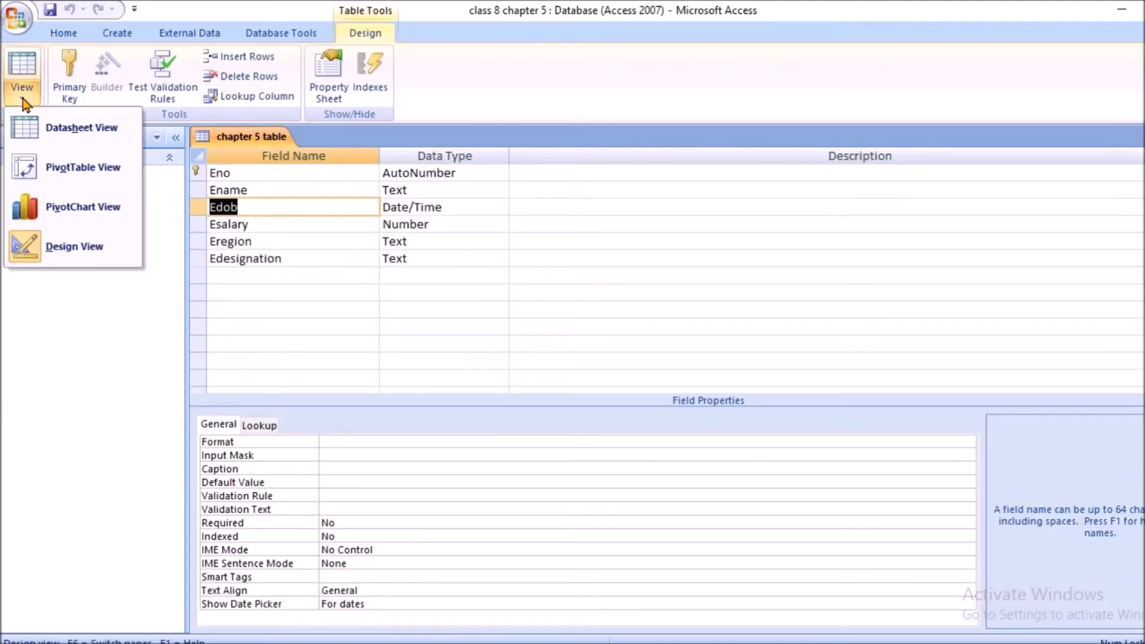
pyautogui.click(44, 128)
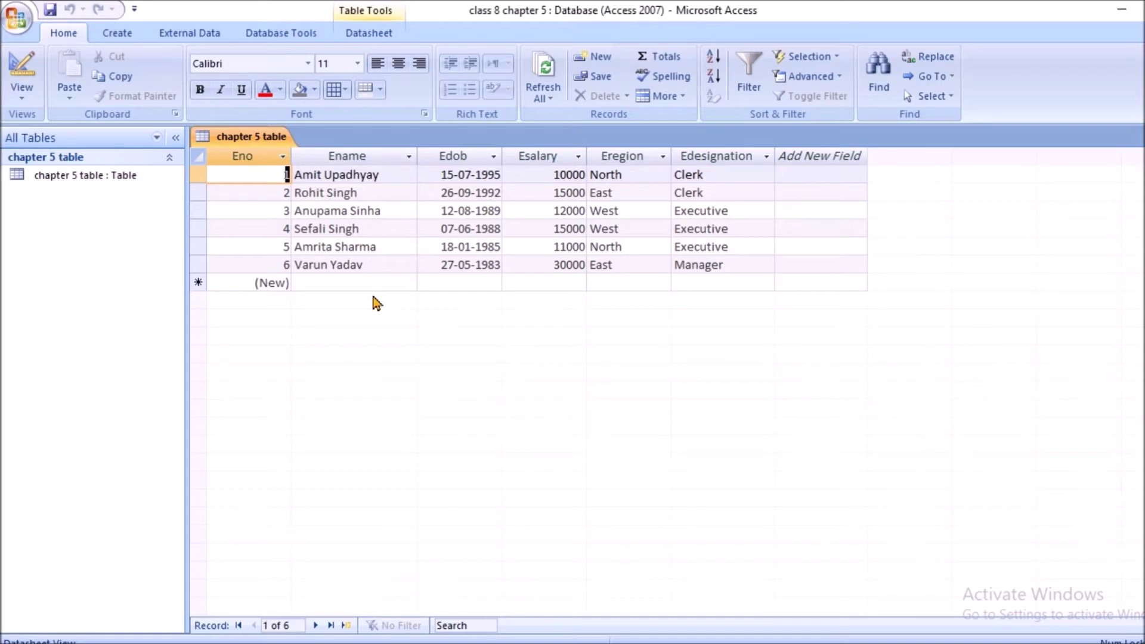
# Step: Create a new query in Design View with chapter 5 table as its source
pyautogui.click(122, 33)
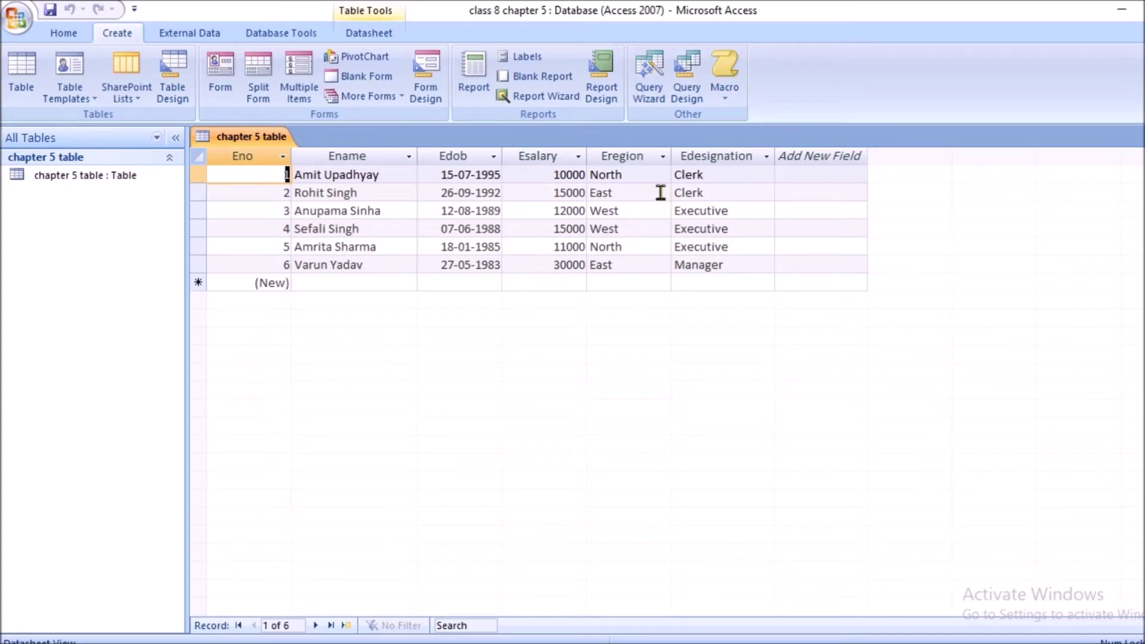
pyautogui.click(690, 90)
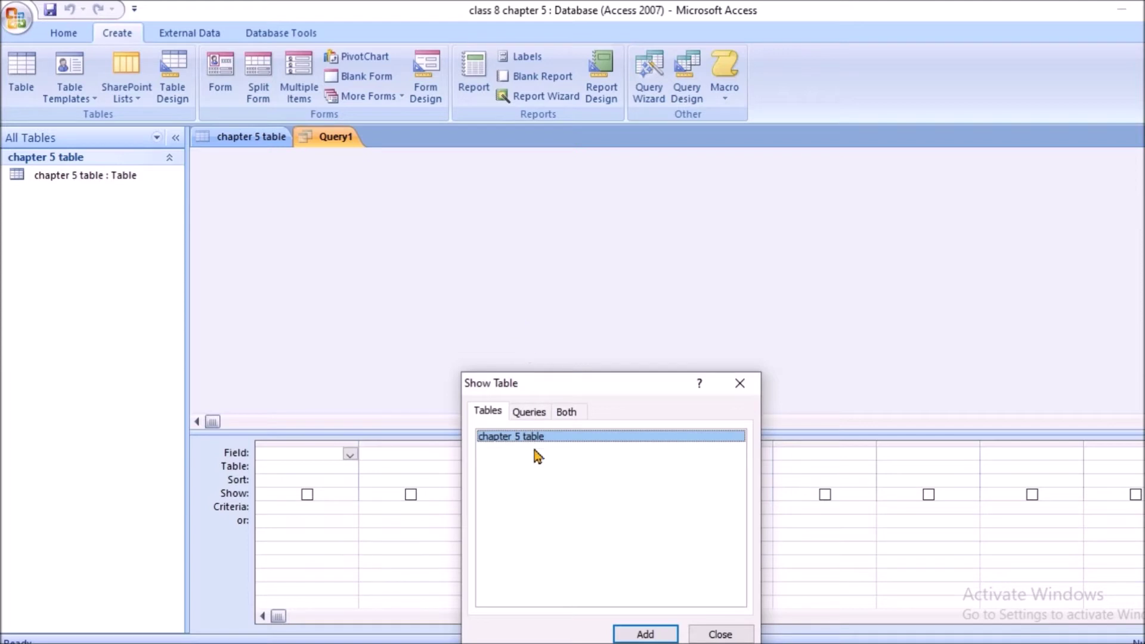
pyautogui.click(645, 634)
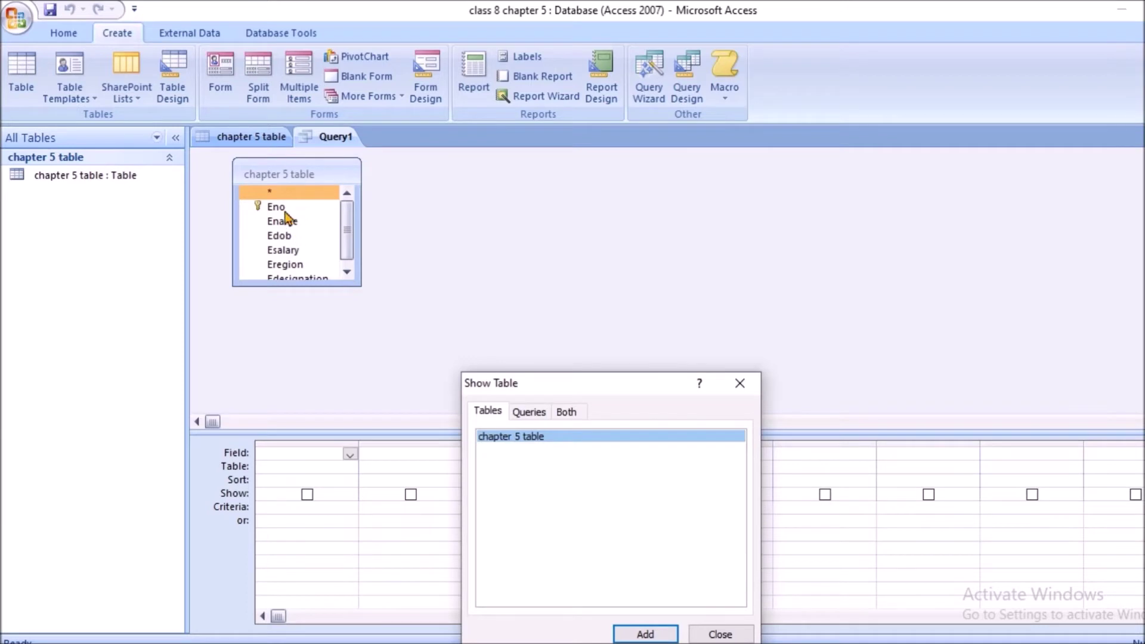
pyautogui.click(743, 385)
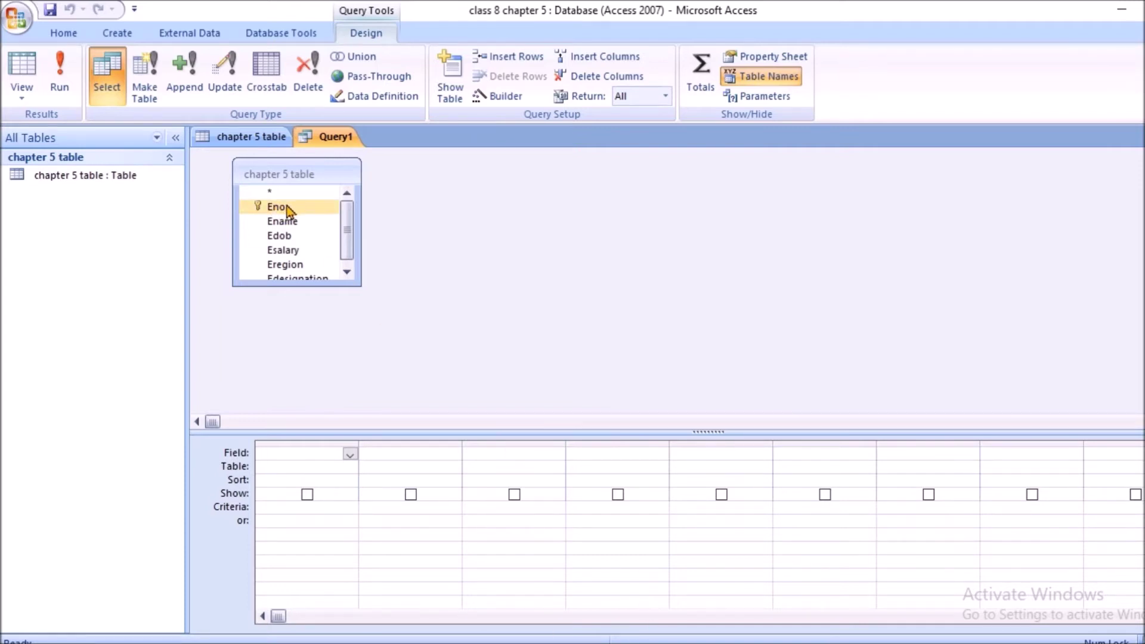
# Step: Add the fields Eno, Ename, Edob, Esalary, Eregion and Edesignation to the query's design grid in that order
pyautogui.moveTo(288, 210); pyautogui.dragTo(285, 494)
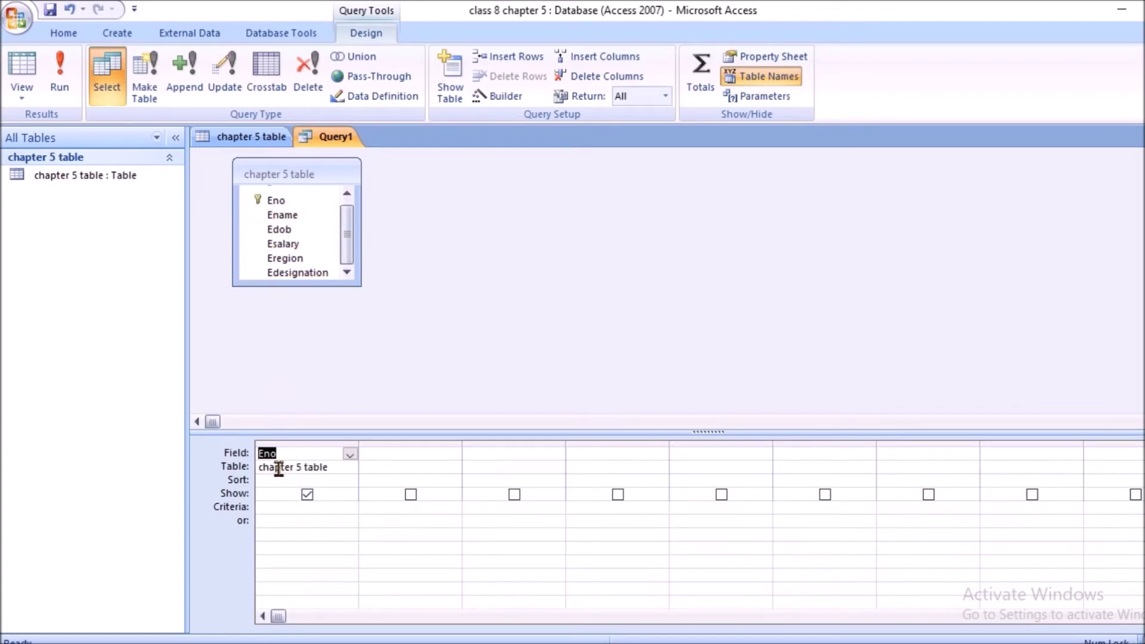
pyautogui.moveTo(281, 215); pyautogui.dragTo(410, 460)
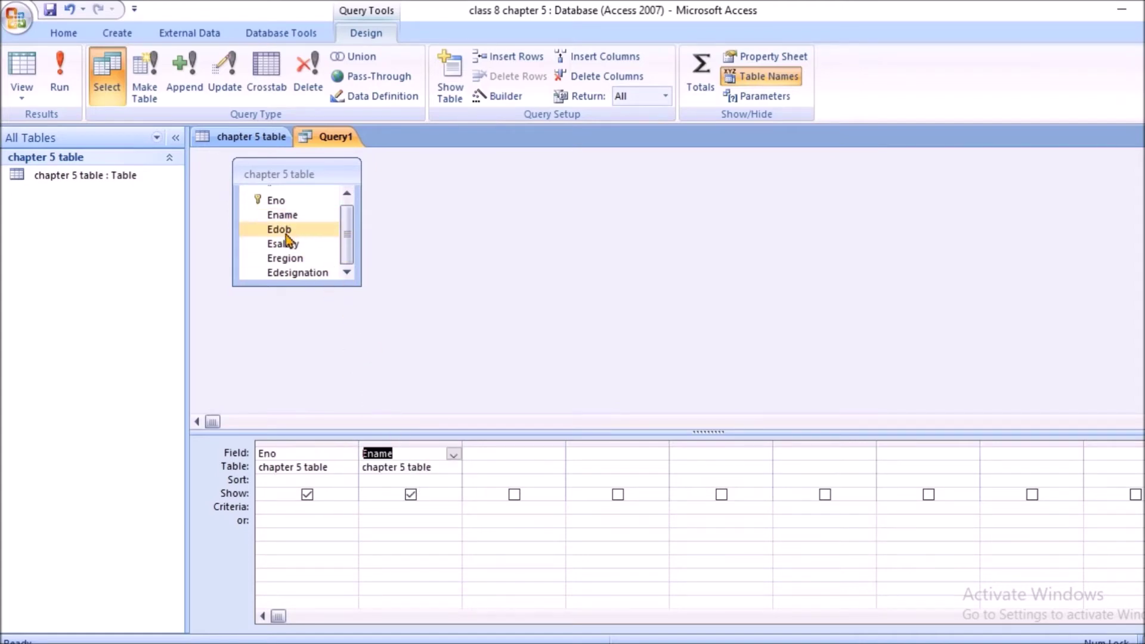
pyautogui.moveTo(288, 236); pyautogui.dragTo(511, 466)
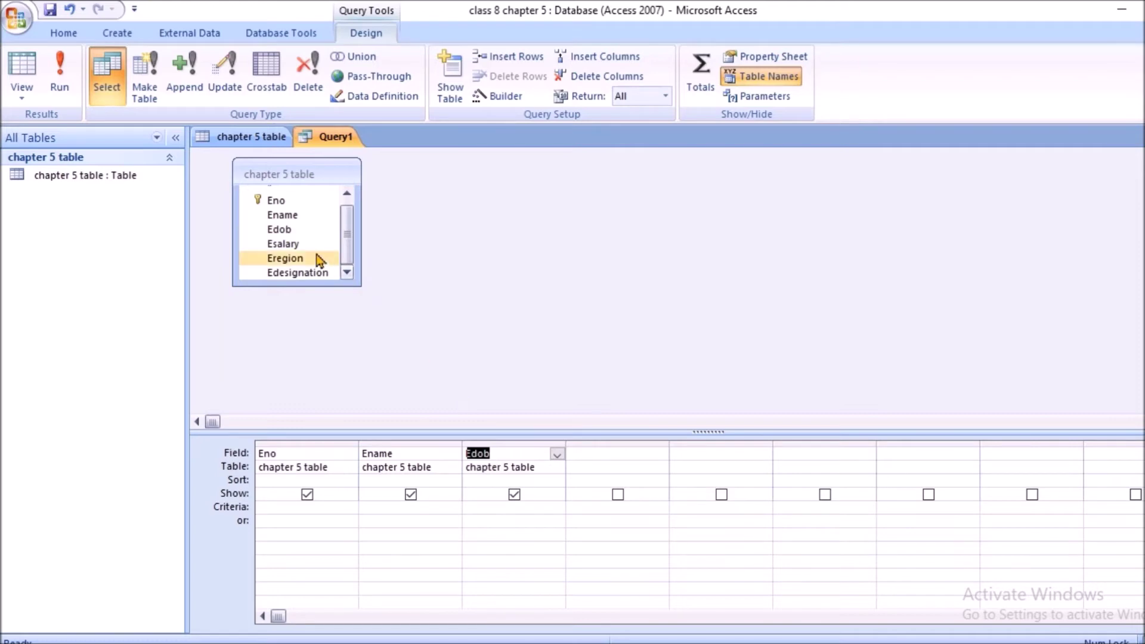
pyautogui.moveTo(292, 244); pyautogui.dragTo(629, 464)
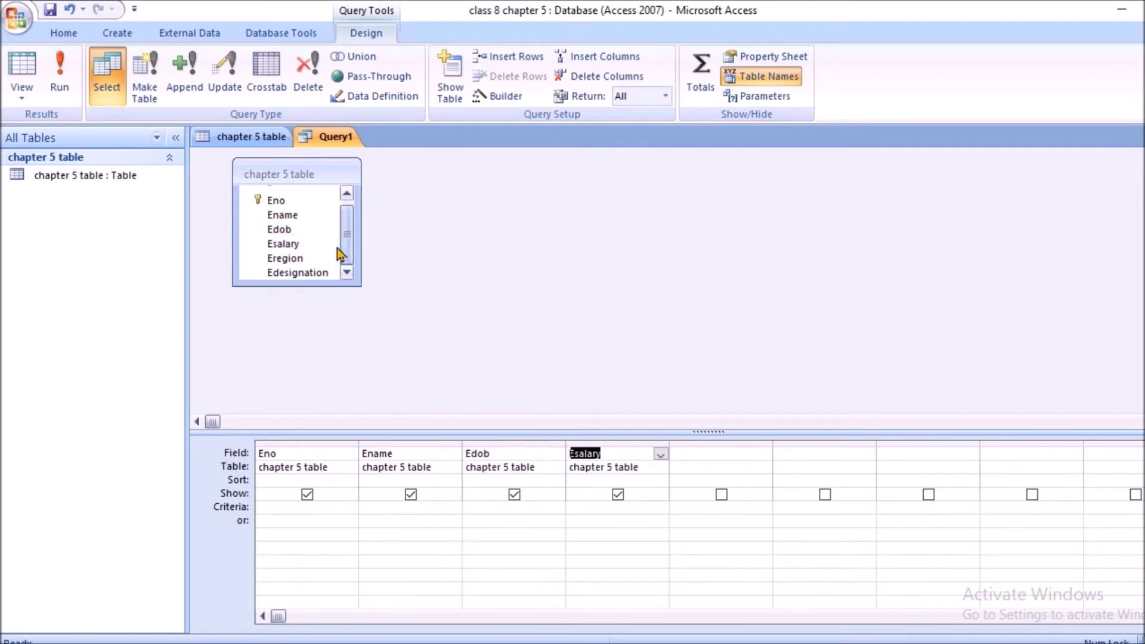
pyautogui.click(297, 260)
pyautogui.moveTo(297, 264); pyautogui.dragTo(666, 448)
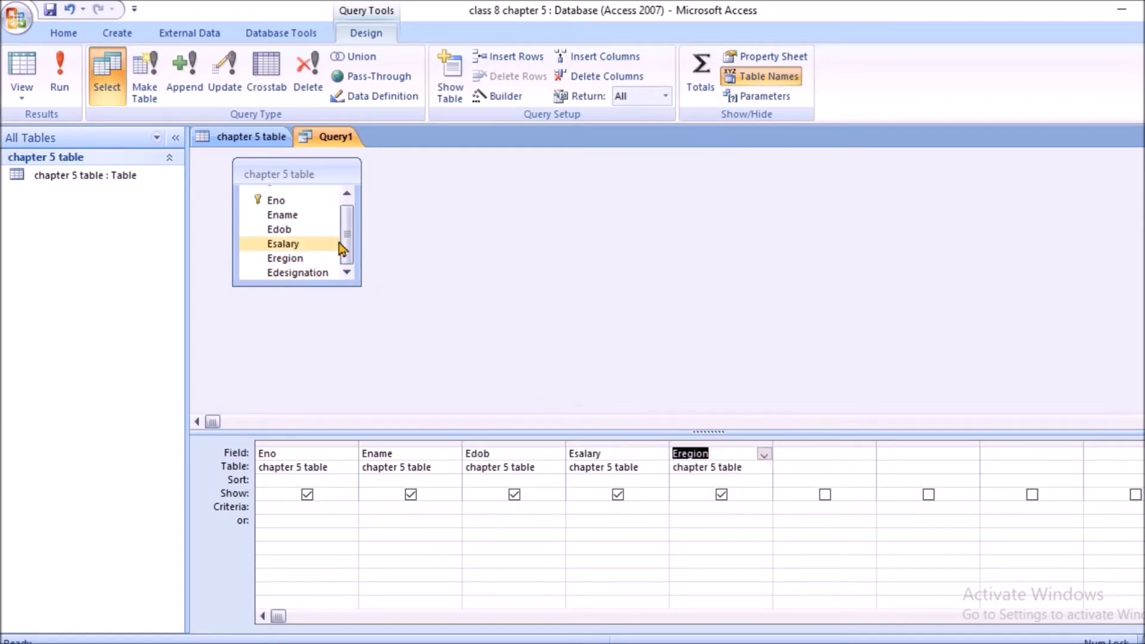
pyautogui.moveTo(312, 274); pyautogui.dragTo(857, 459)
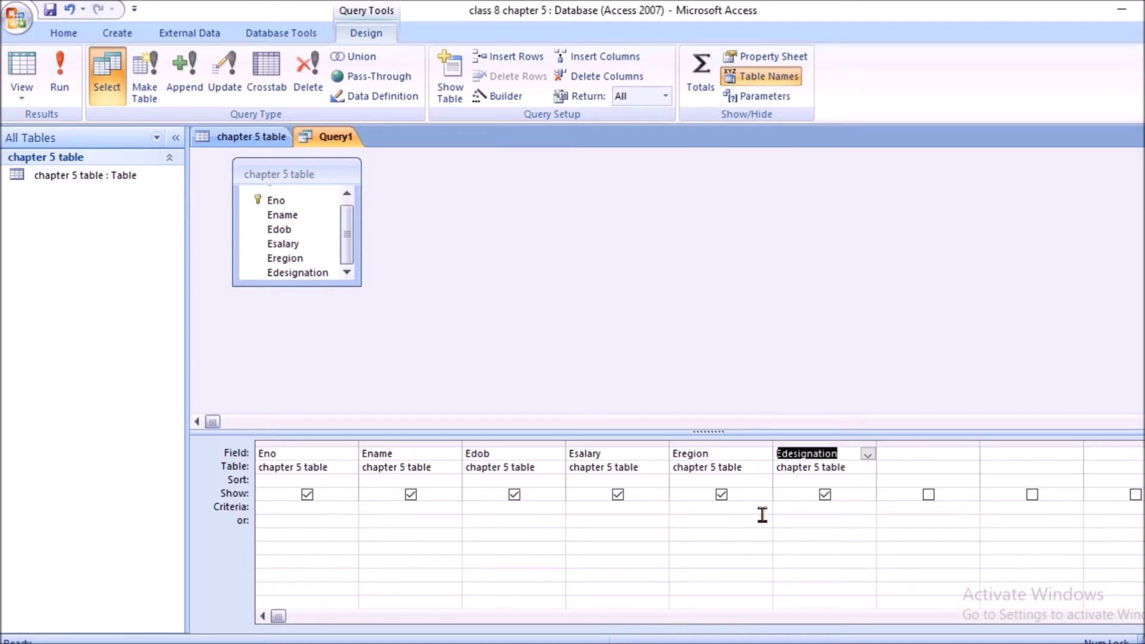
# Step: Exclude Eno and Edob from the query output and set the Esalary criterion to >10000
pyautogui.click(313, 494)
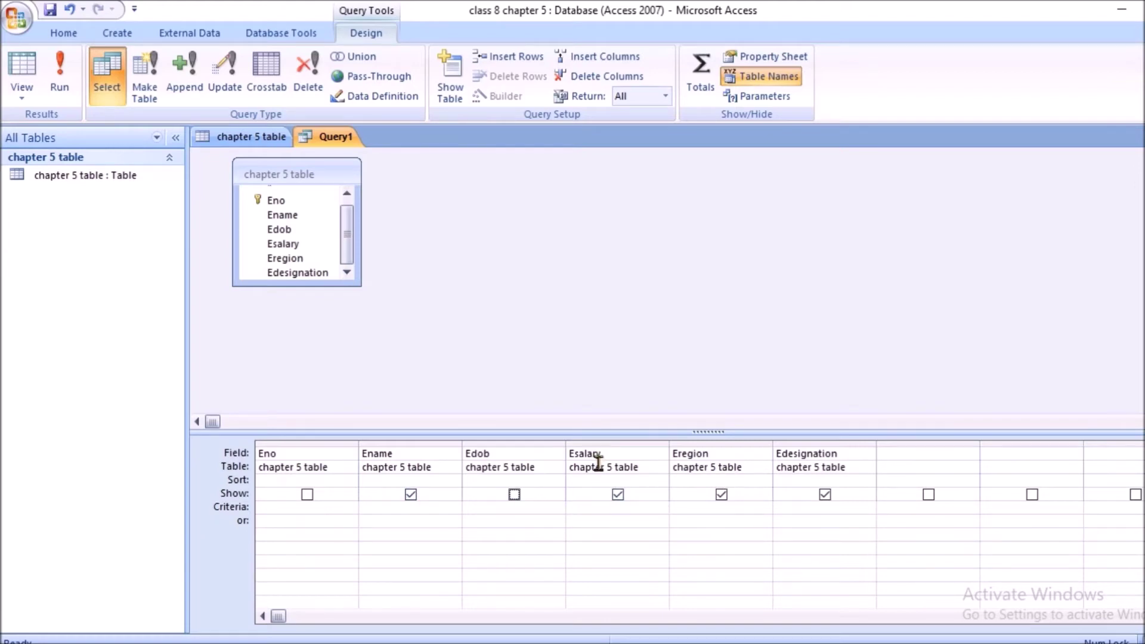
pyautogui.click(628, 509)
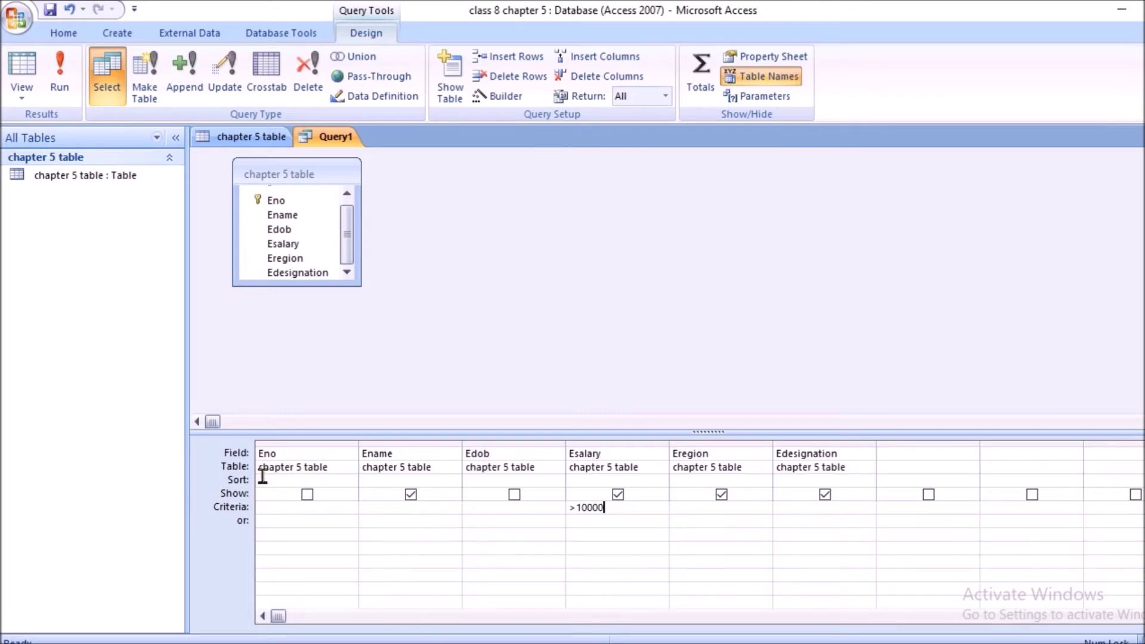
# Step: Sort the query by Esalary in ascending order and run it
pyautogui.click(638, 479)
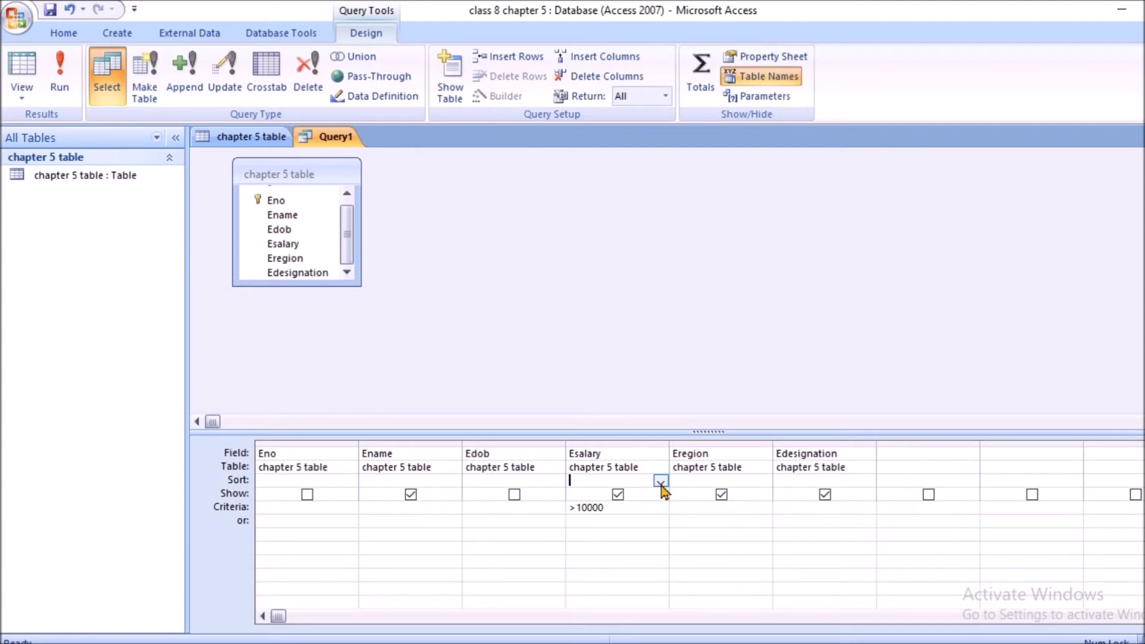
pyautogui.click(661, 481)
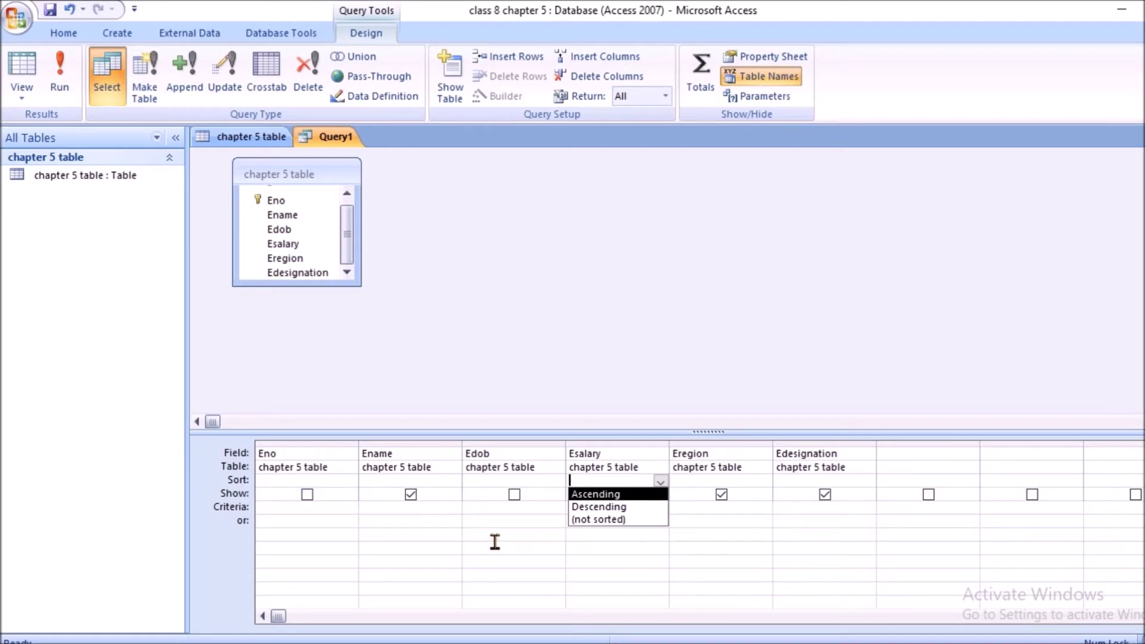
pyautogui.click(606, 498)
pyautogui.click(608, 530)
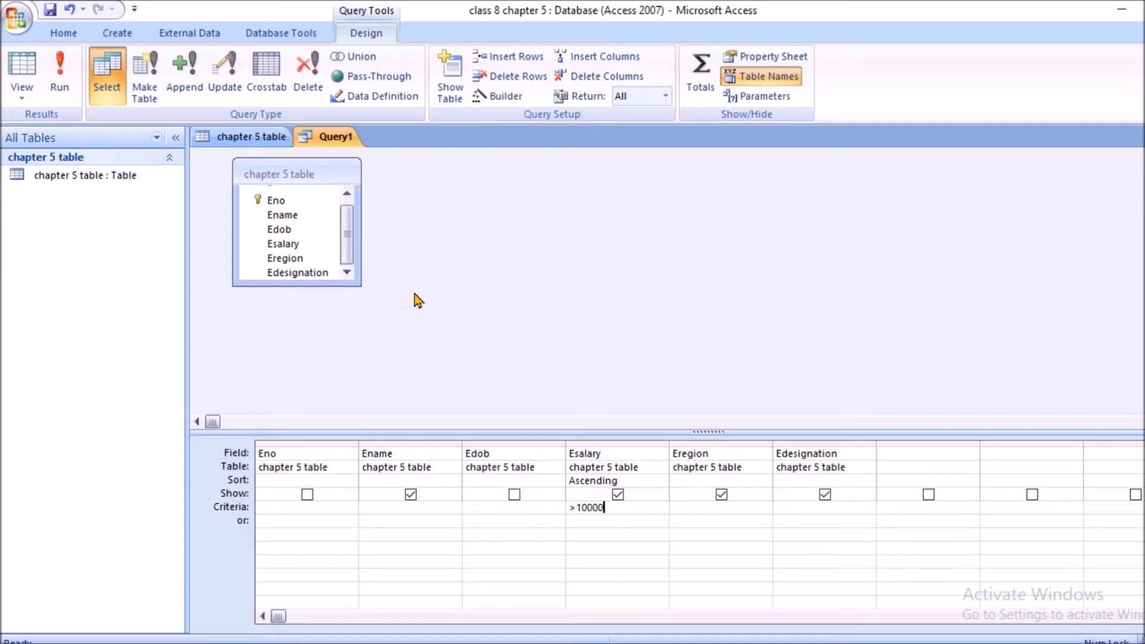
pyautogui.click(61, 82)
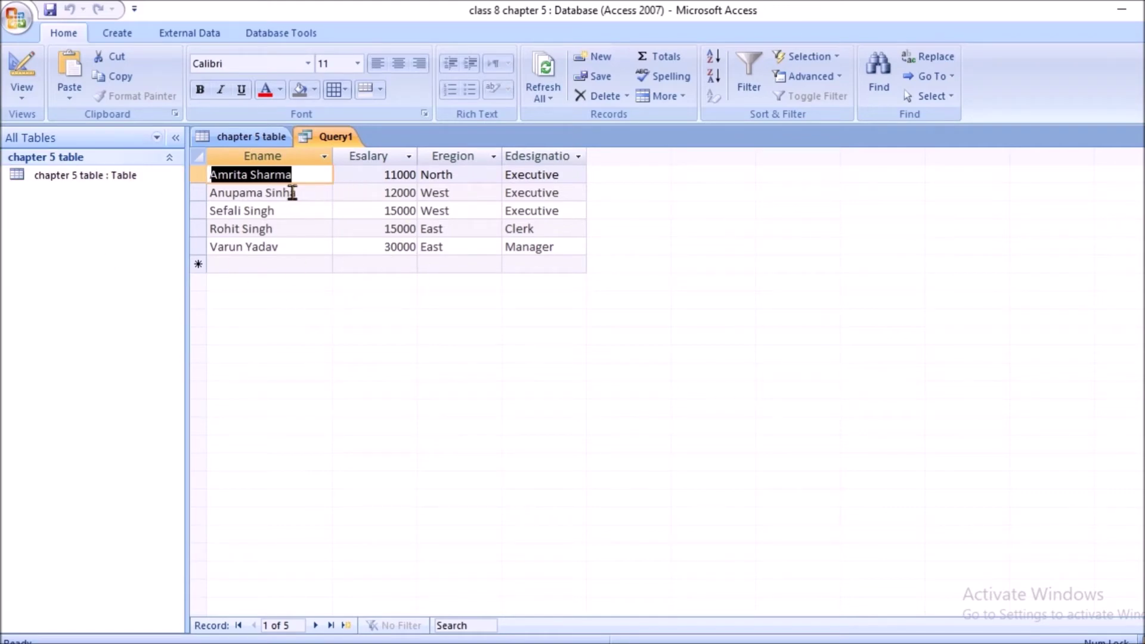
# Step: Compare the Query1 results with the records in chapter 5 table
pyautogui.click(253, 140)
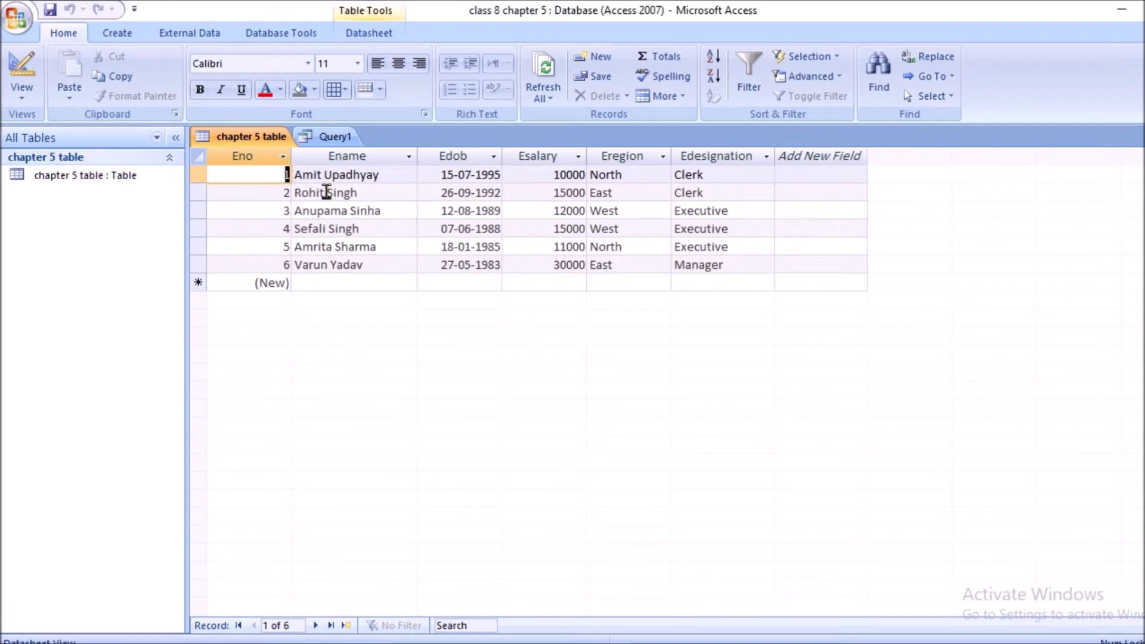
pyautogui.click(325, 137)
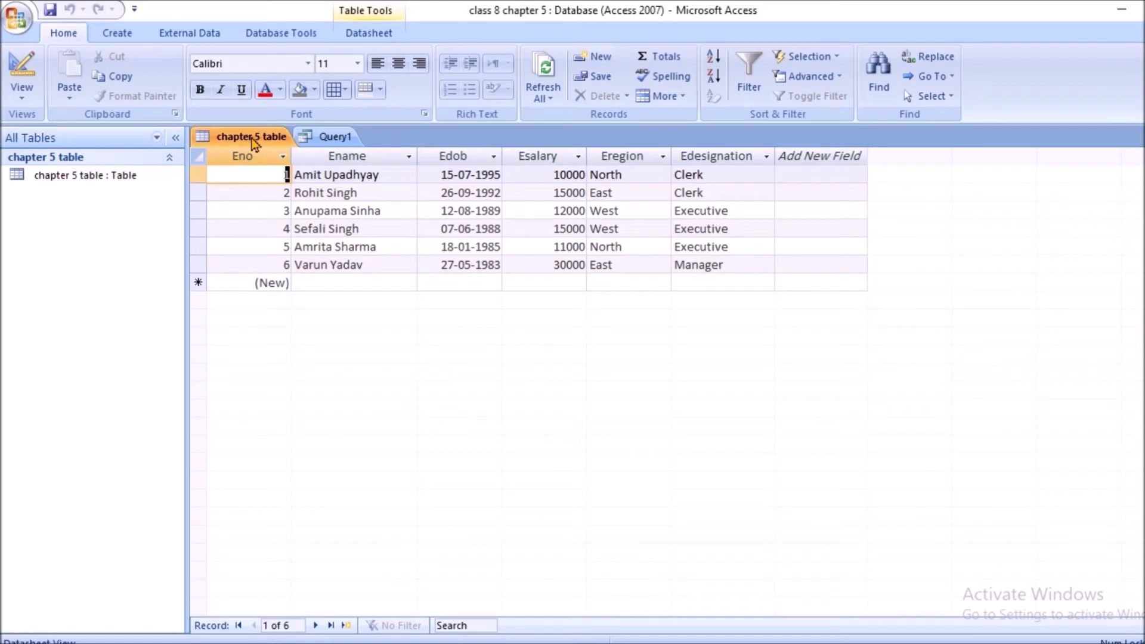
pyautogui.click(328, 139)
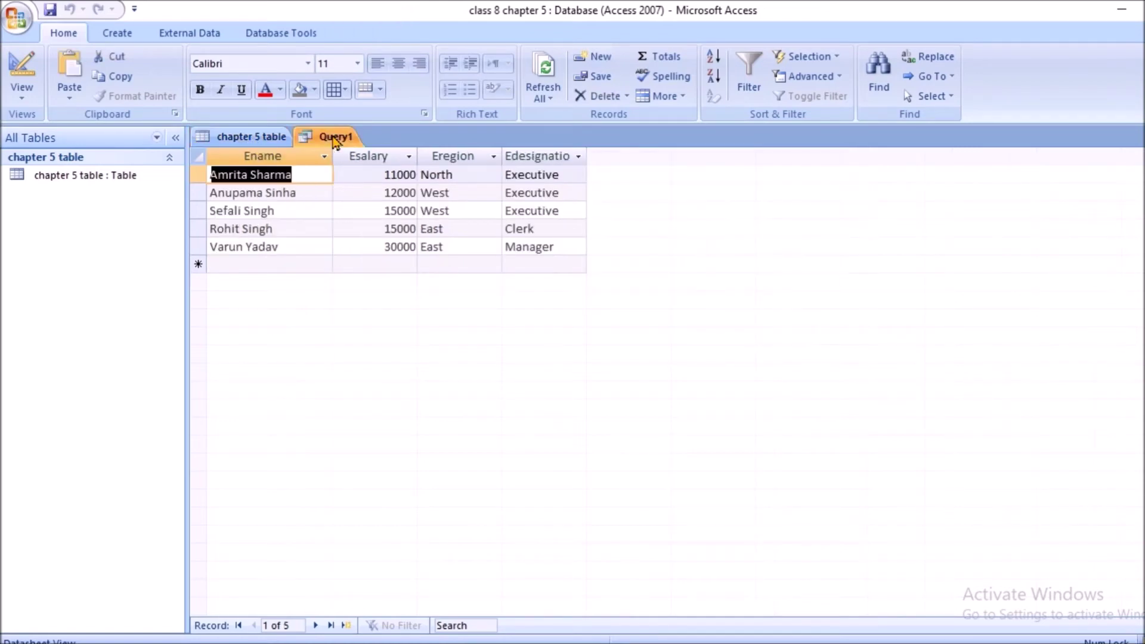
pyautogui.click(261, 137)
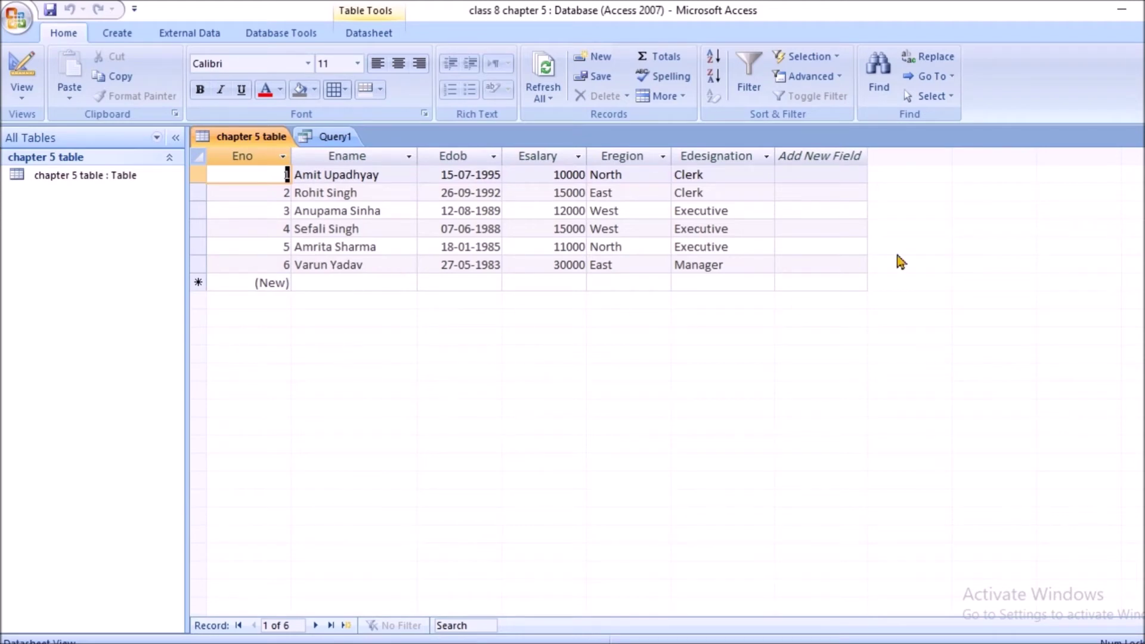
# Step: Create a second query in Design View based on chapter 5 table
pyautogui.click(121, 34)
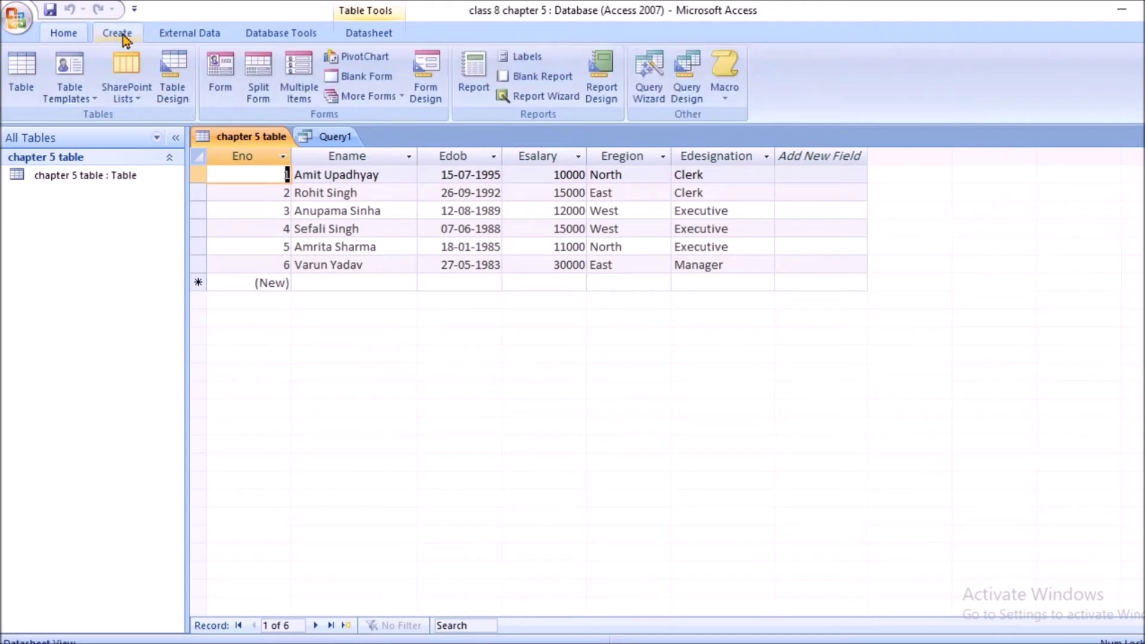
pyautogui.click(686, 78)
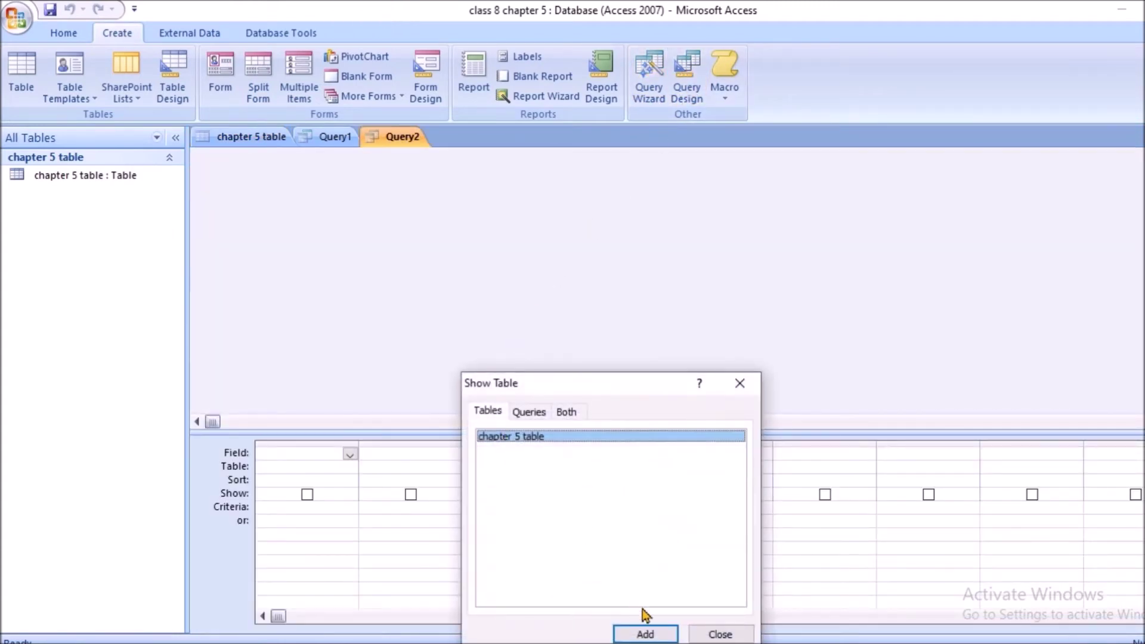
pyautogui.click(645, 633)
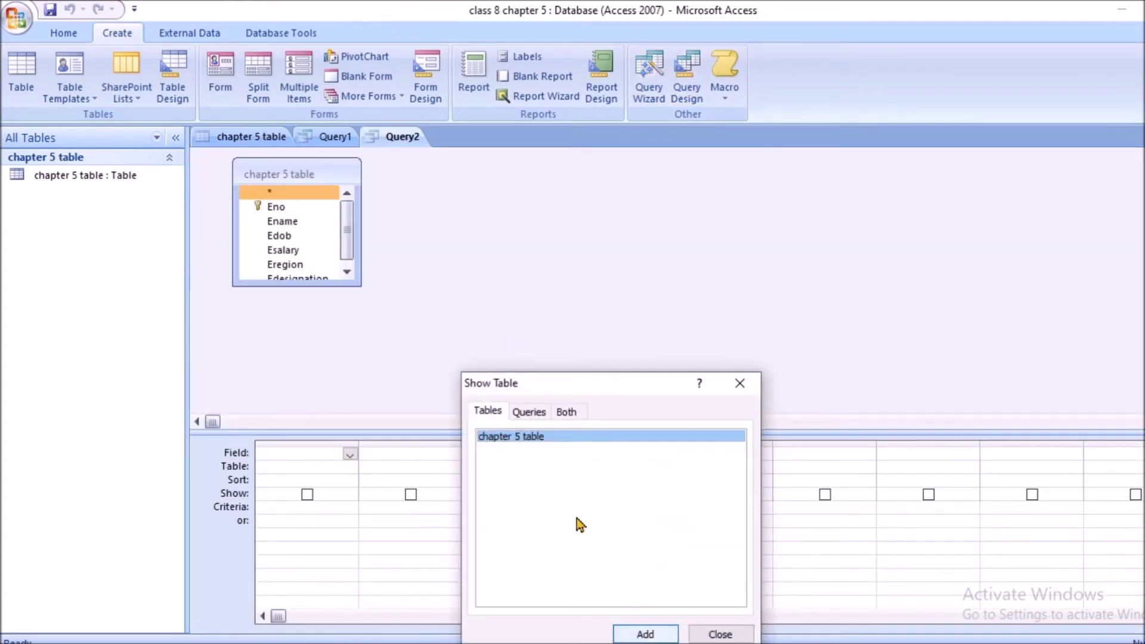
pyautogui.click(740, 383)
# Step: Place all six fields, from Eno through Edesignation, in the second query's design grid
pyautogui.moveTo(293, 213); pyautogui.dragTo(304, 471)
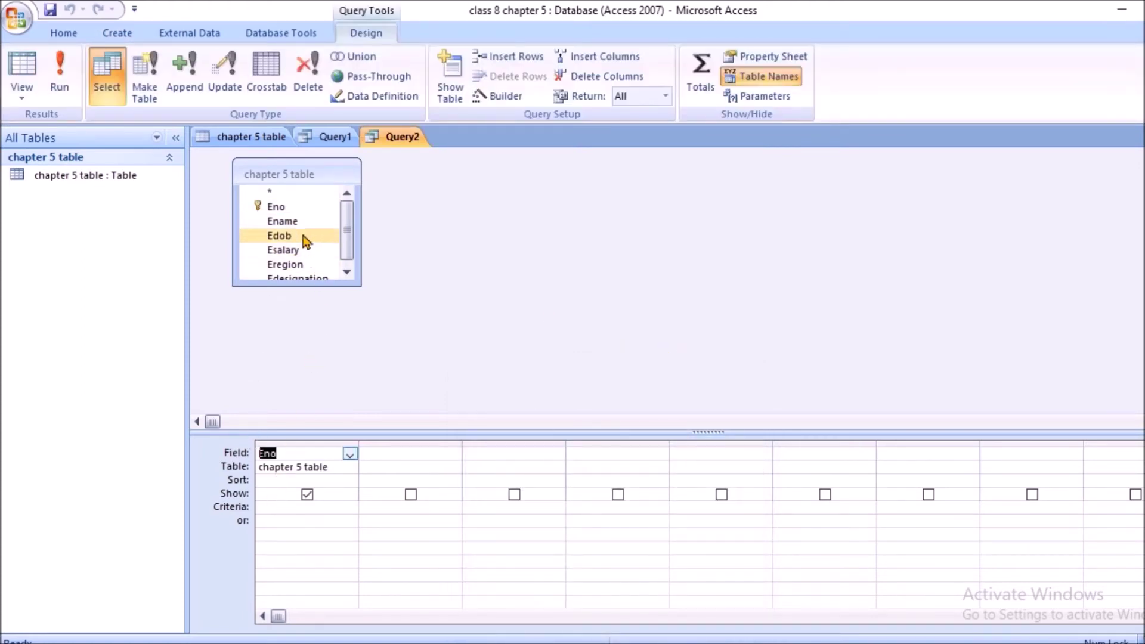
pyautogui.moveTo(299, 220); pyautogui.dragTo(489, 471)
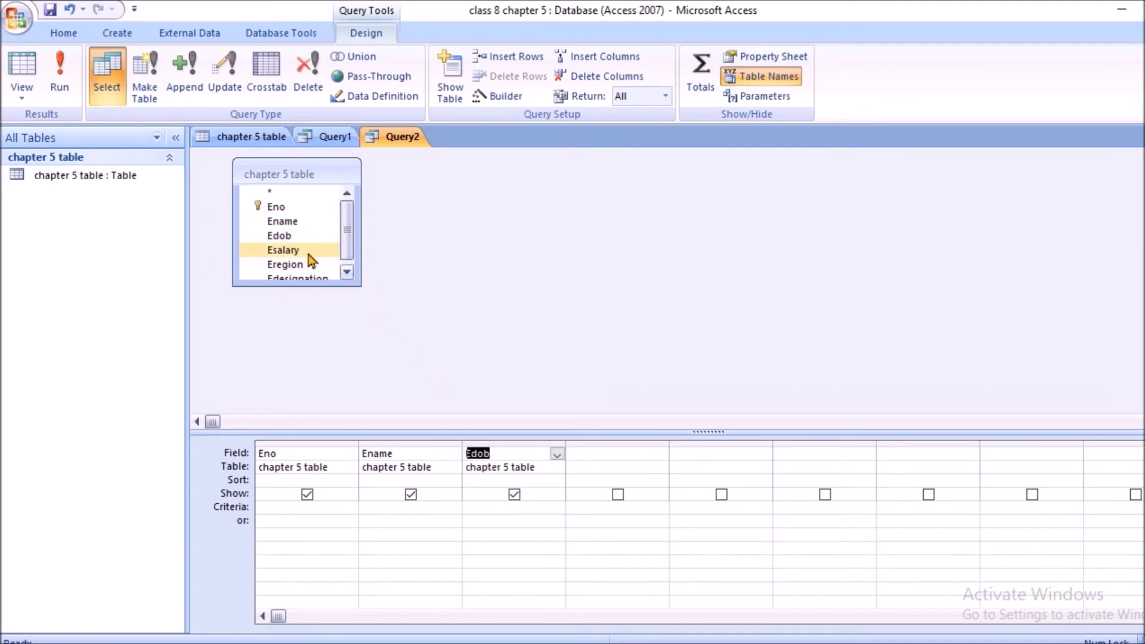
pyautogui.moveTo(292, 250); pyautogui.dragTo(592, 473)
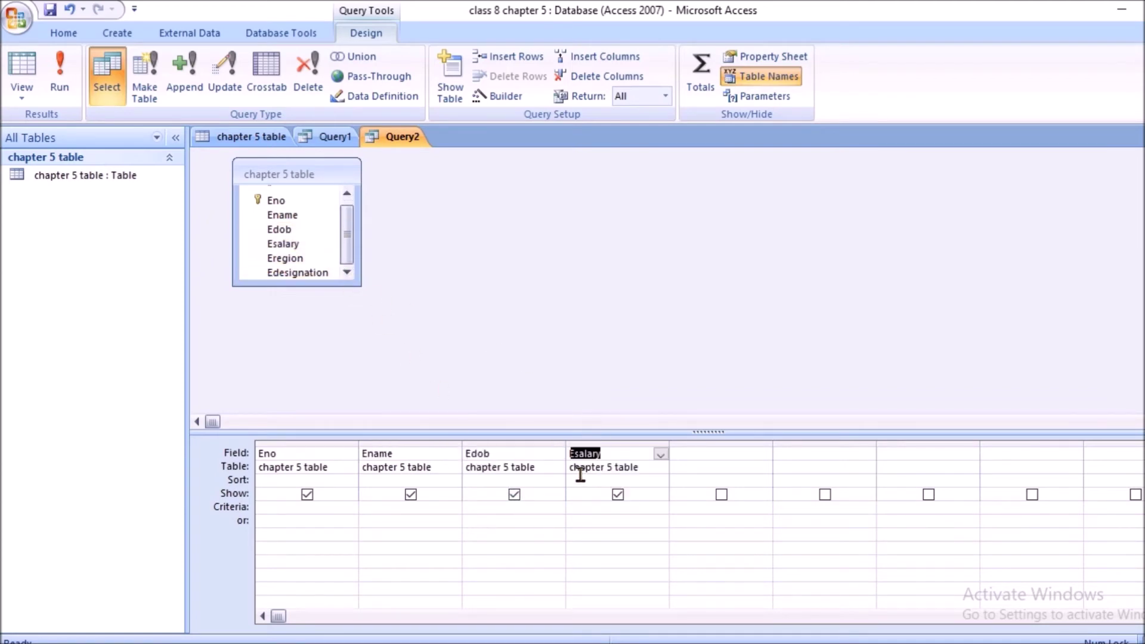
pyautogui.click(332, 263)
pyautogui.moveTo(316, 258); pyautogui.dragTo(858, 474)
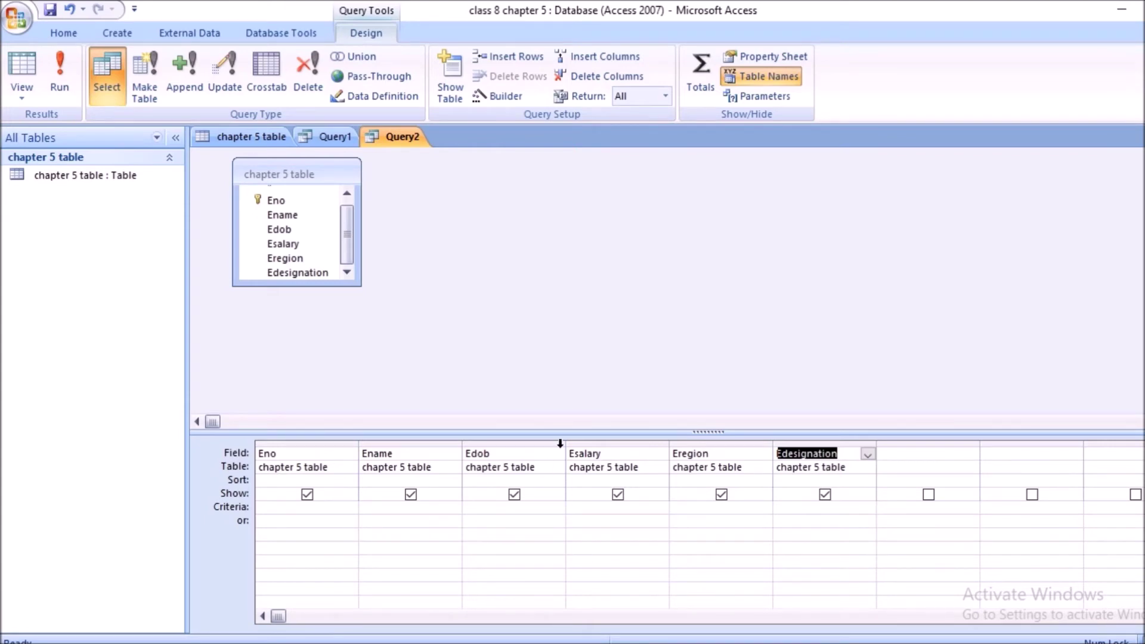
# Step: Sort by Esalary in ascending order, set the criteria >5000 for Esalary and ="Clerk" for Edesignation, and run the second query
pyautogui.click(601, 480)
pyautogui.click(659, 481)
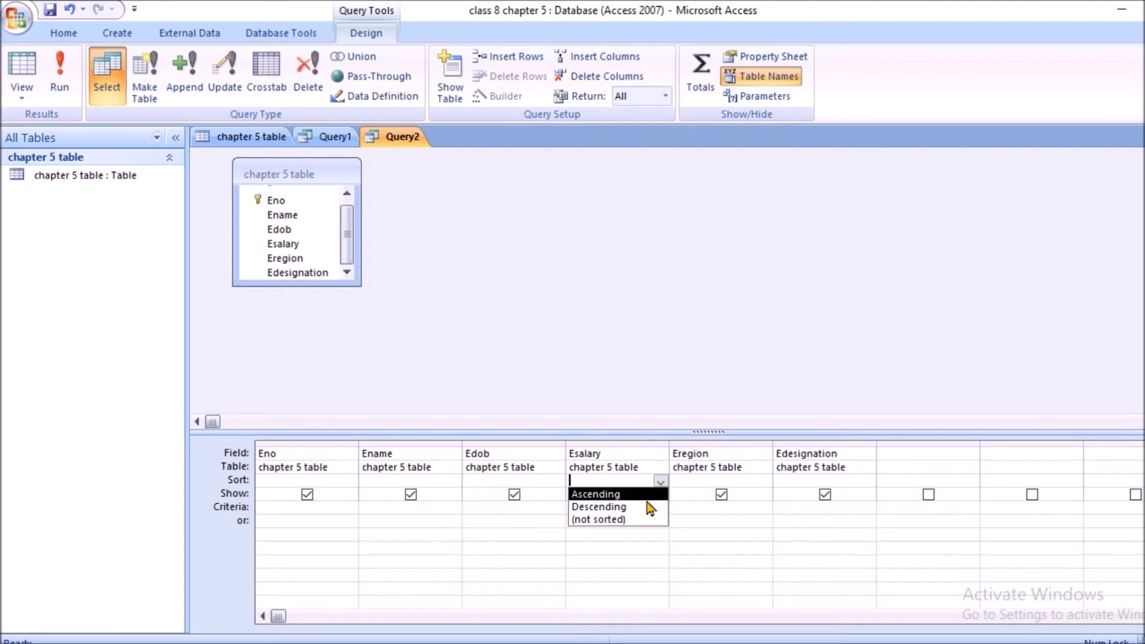
pyautogui.click(649, 496)
pyautogui.click(611, 511)
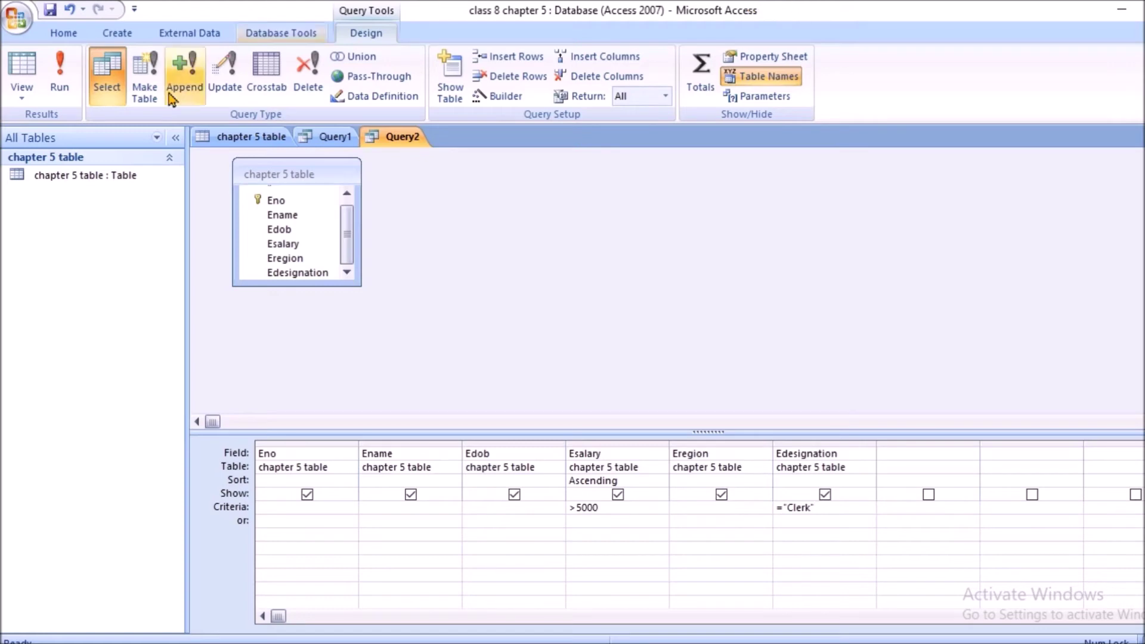
pyautogui.click(59, 83)
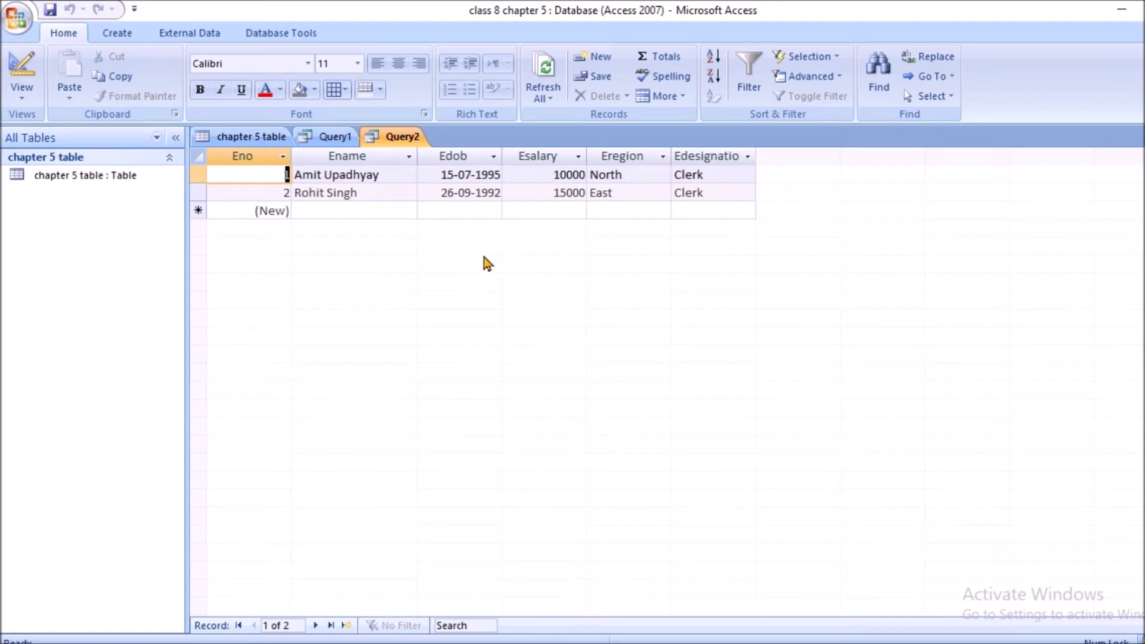
# Step: Check the Query1 results against those of Query2, and create a form from chapter 5 table
pyautogui.click(333, 138)
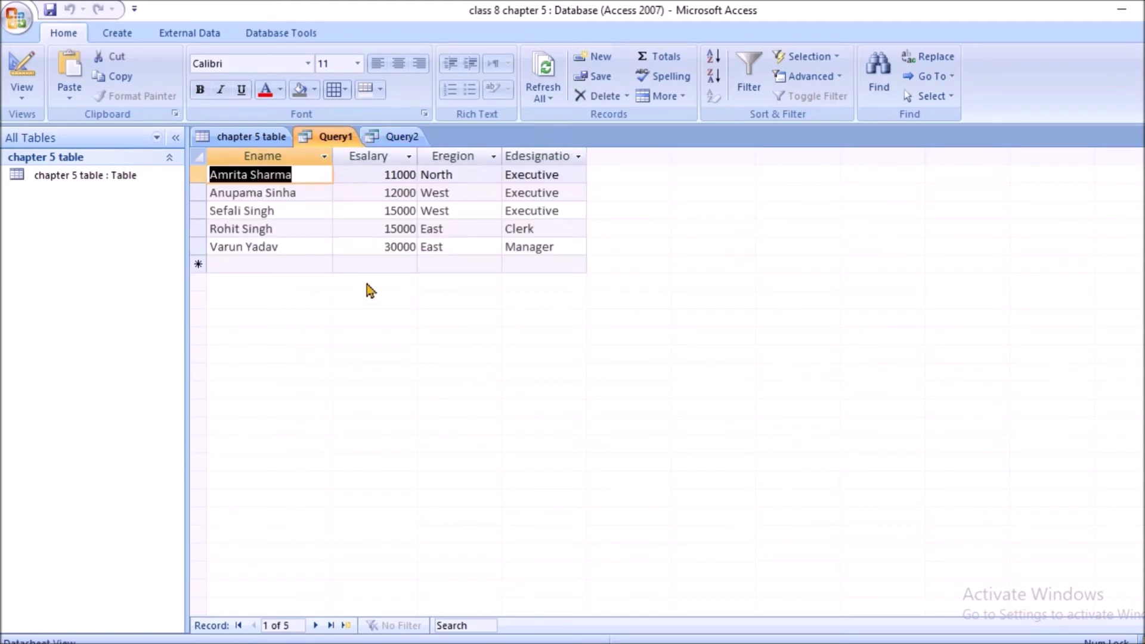
pyautogui.click(399, 142)
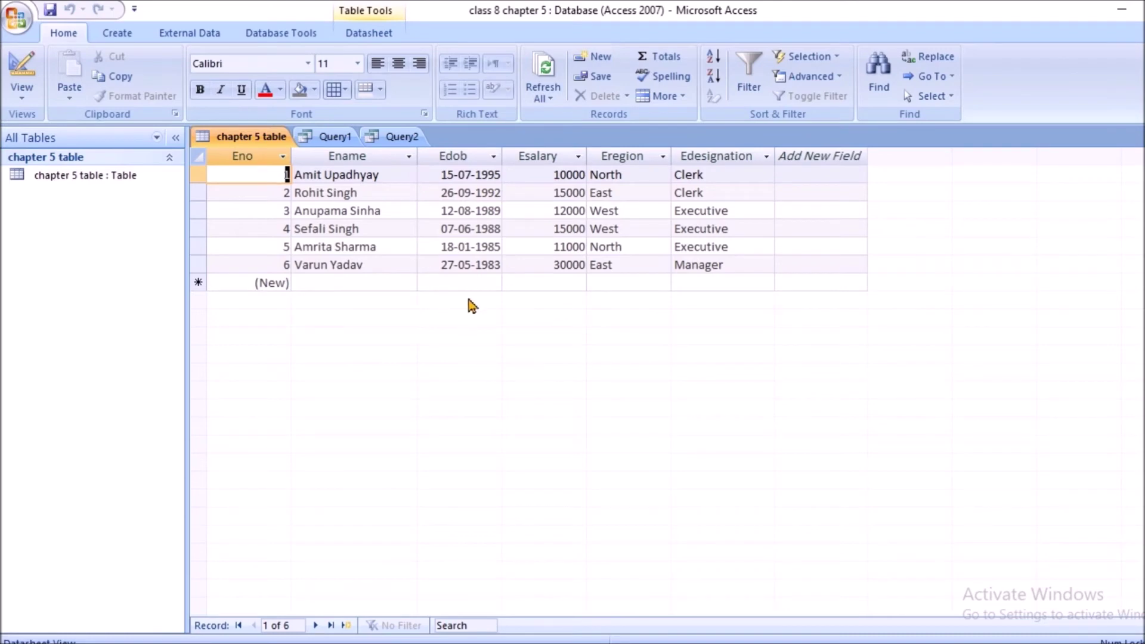
pyautogui.click(128, 34)
pyautogui.click(221, 77)
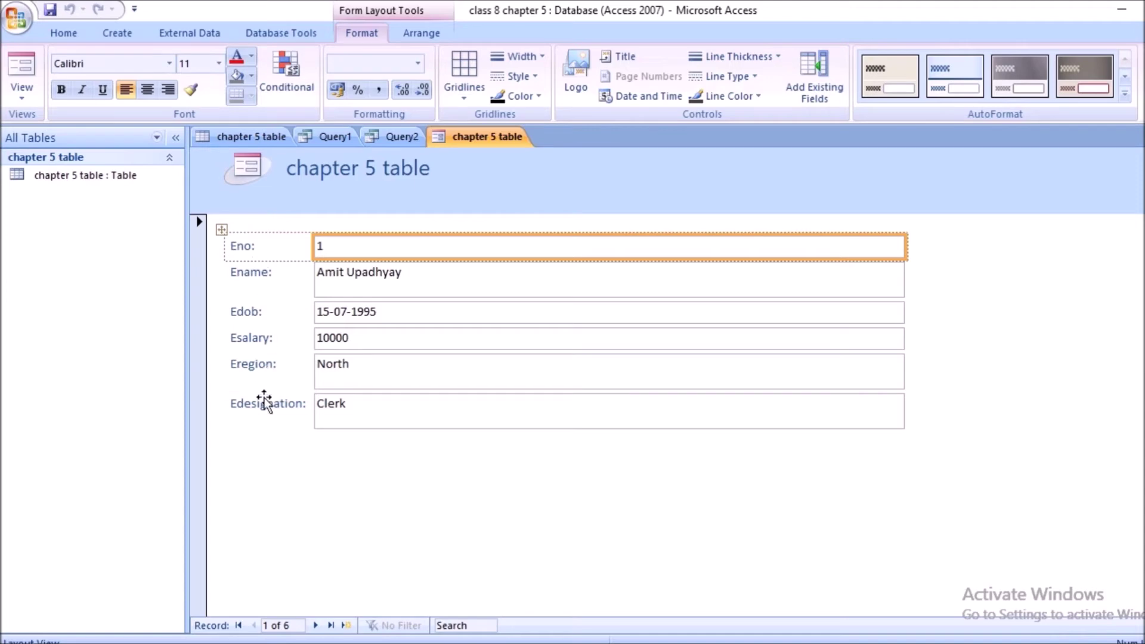
# Step: Compare the fields and records of chapter 5 table with those shown in the form
pyautogui.click(247, 139)
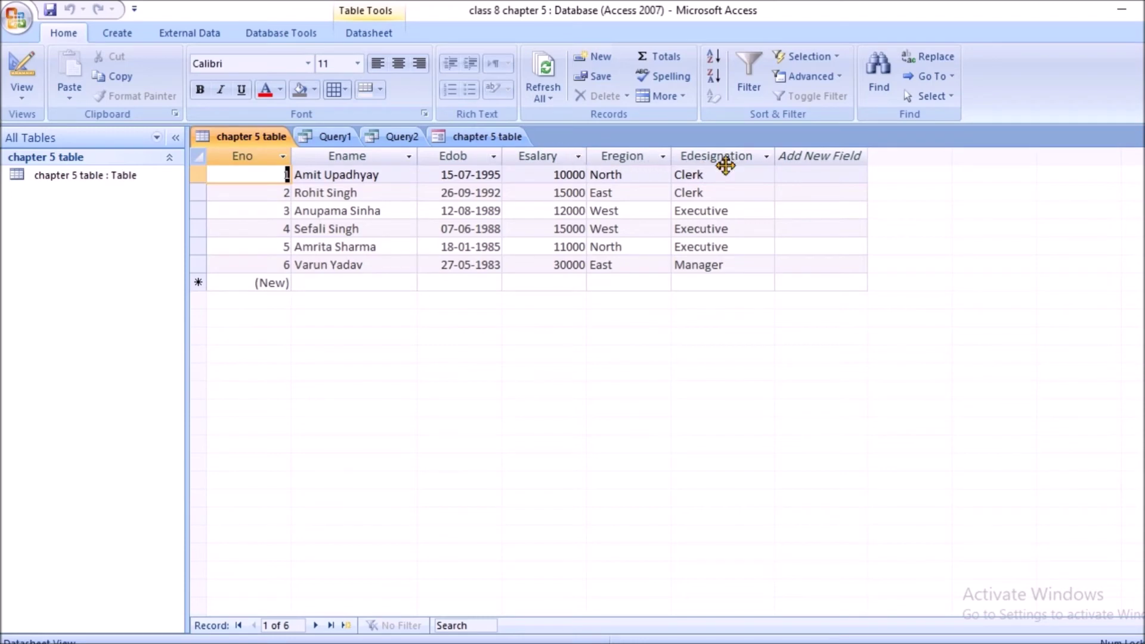
pyautogui.click(464, 139)
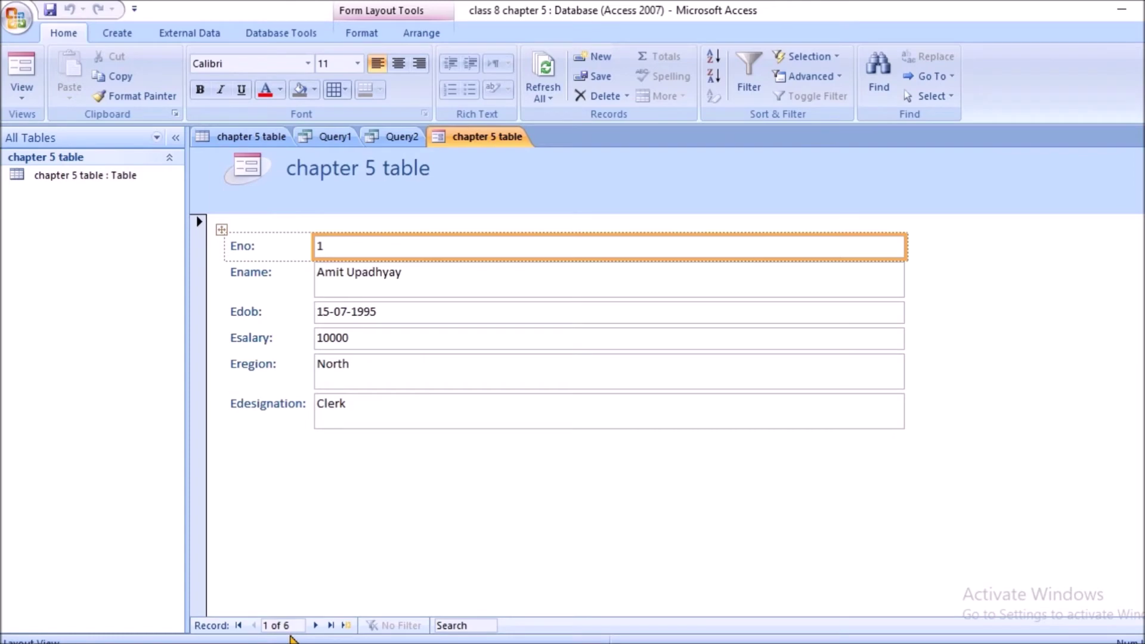
pyautogui.click(274, 139)
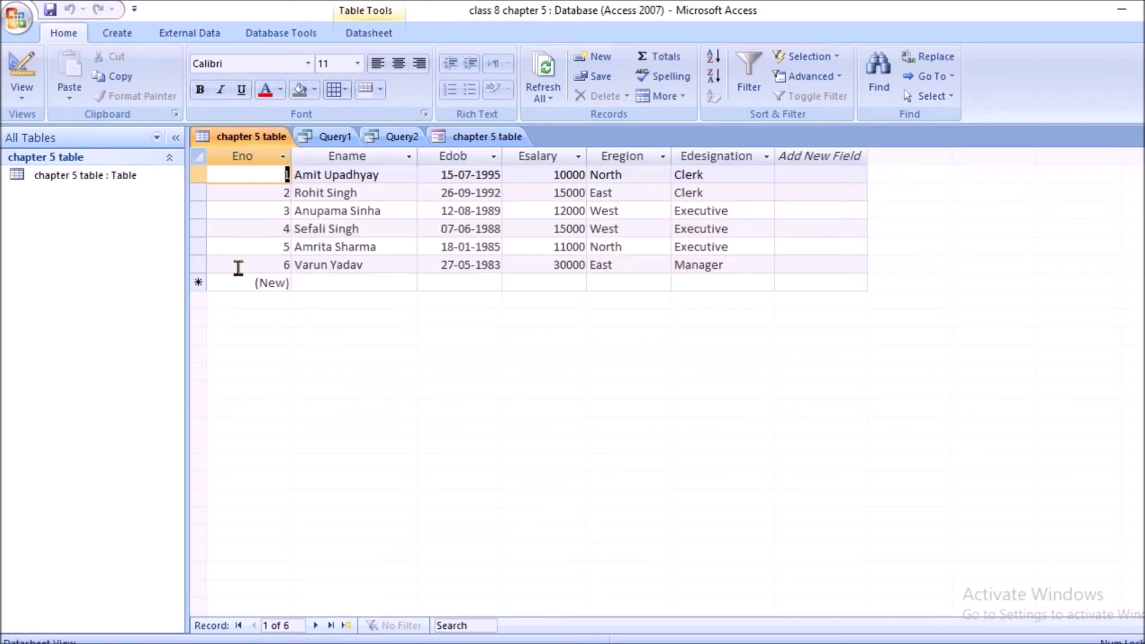
pyautogui.click(490, 138)
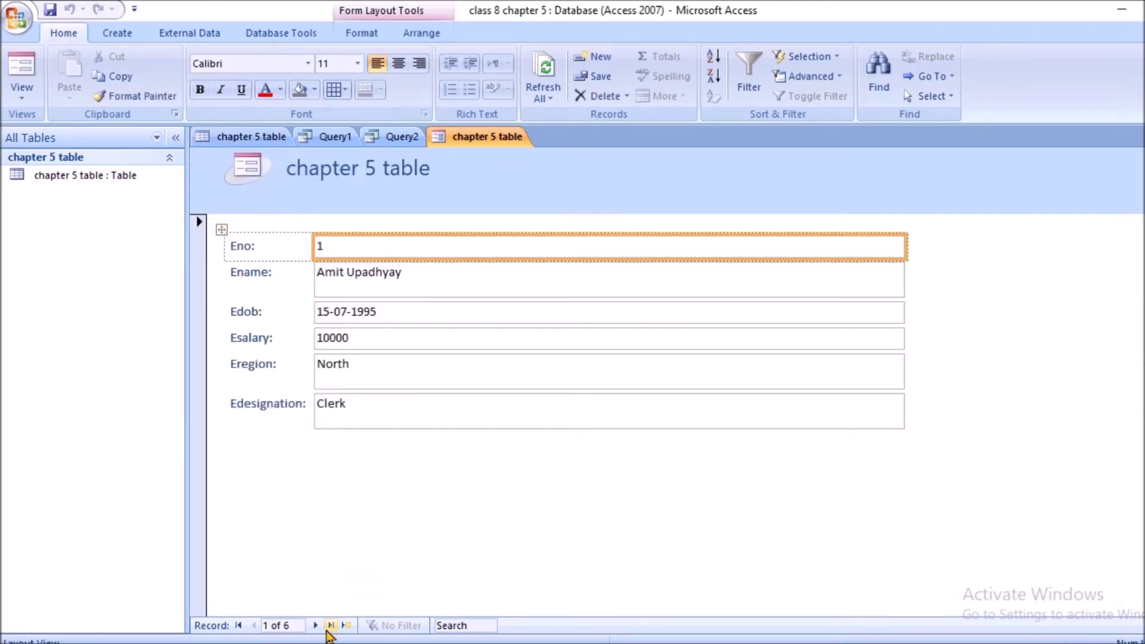
# Step: Page forward through the form's records from the first one to the blank new record
pyautogui.click(315, 625)
pyautogui.click(315, 626)
pyautogui.click(315, 625)
pyautogui.click(316, 626)
pyautogui.click(315, 625)
pyautogui.click(315, 626)
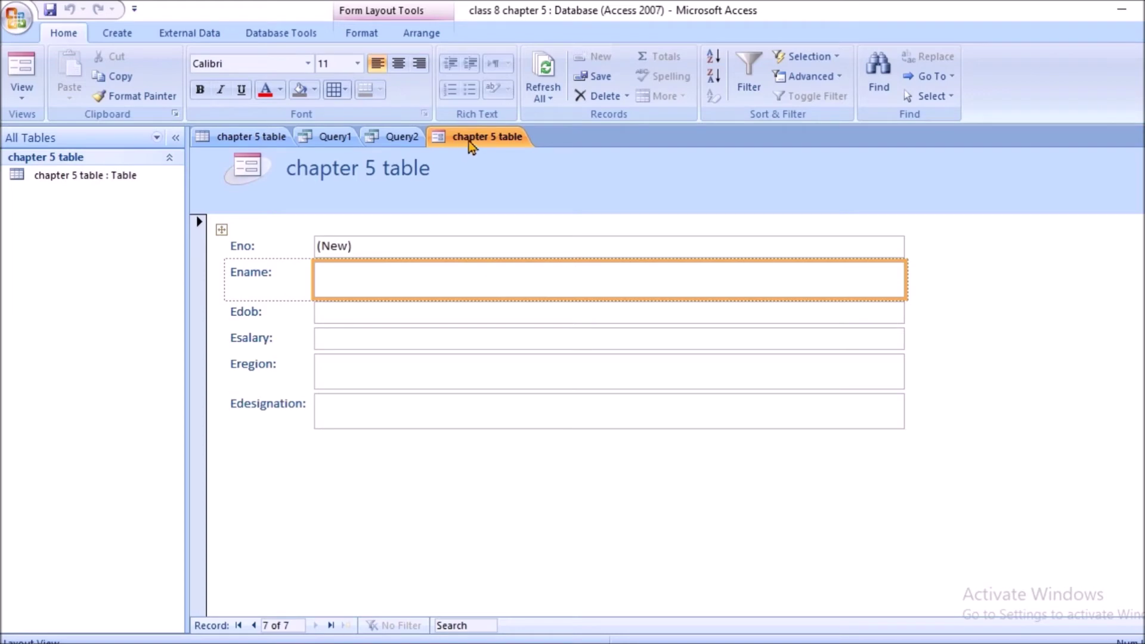
# Step: Switch the form to Form View, go back to record 4 and place the cursor in its Edob, Esalary and Eregion fields
pyautogui.rightClick(475, 142)
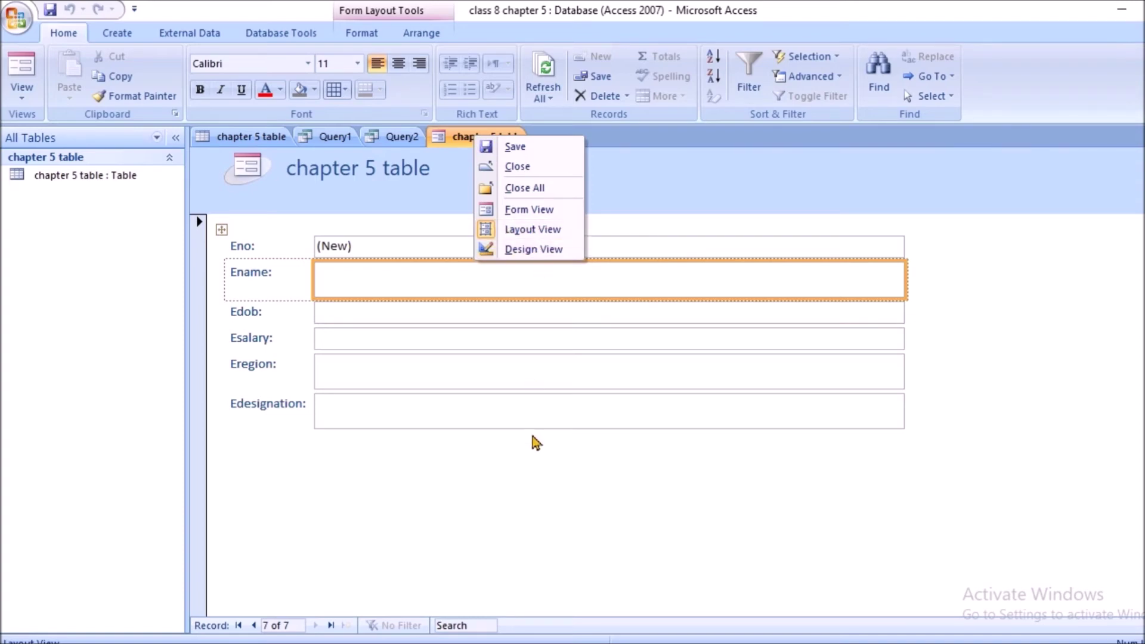
pyautogui.click(541, 216)
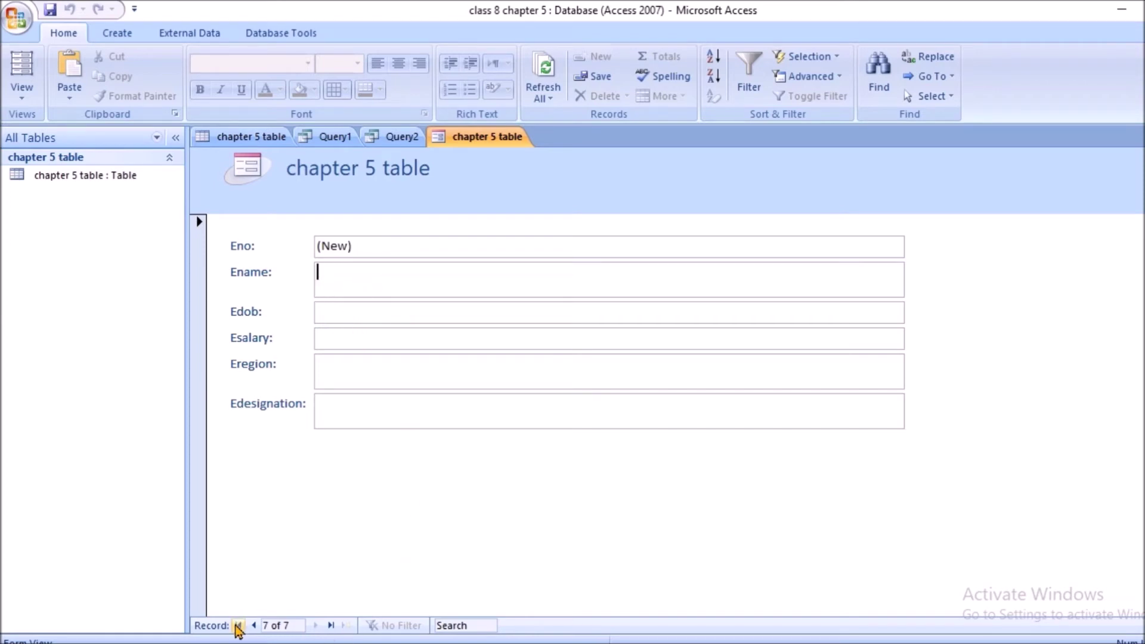
pyautogui.click(253, 625)
pyautogui.click(253, 626)
pyautogui.click(254, 625)
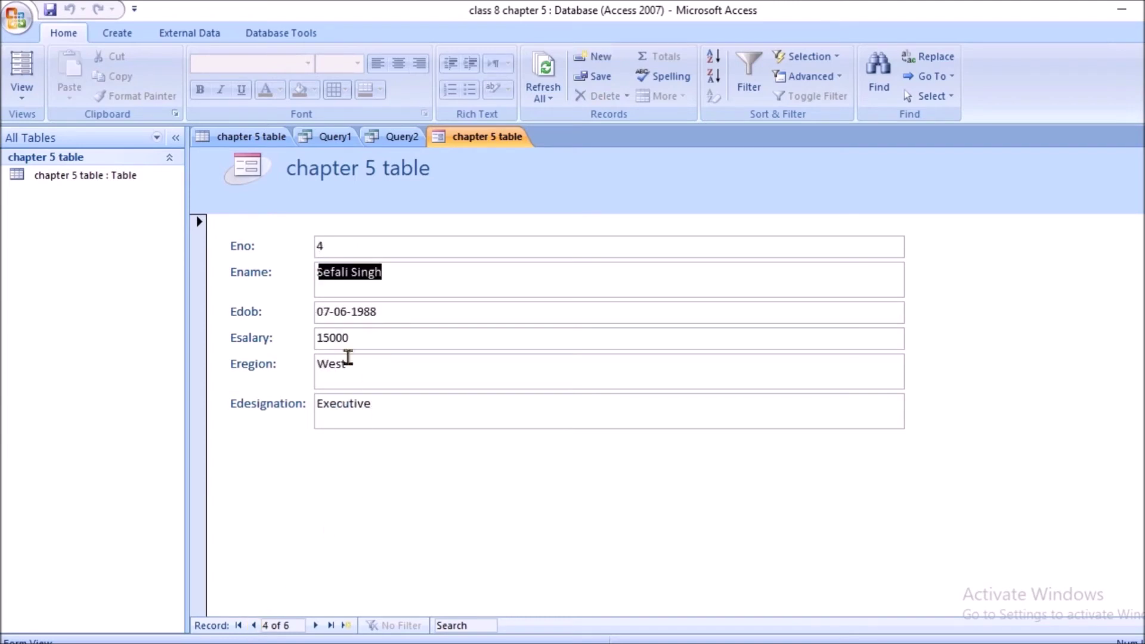
pyautogui.click(362, 311)
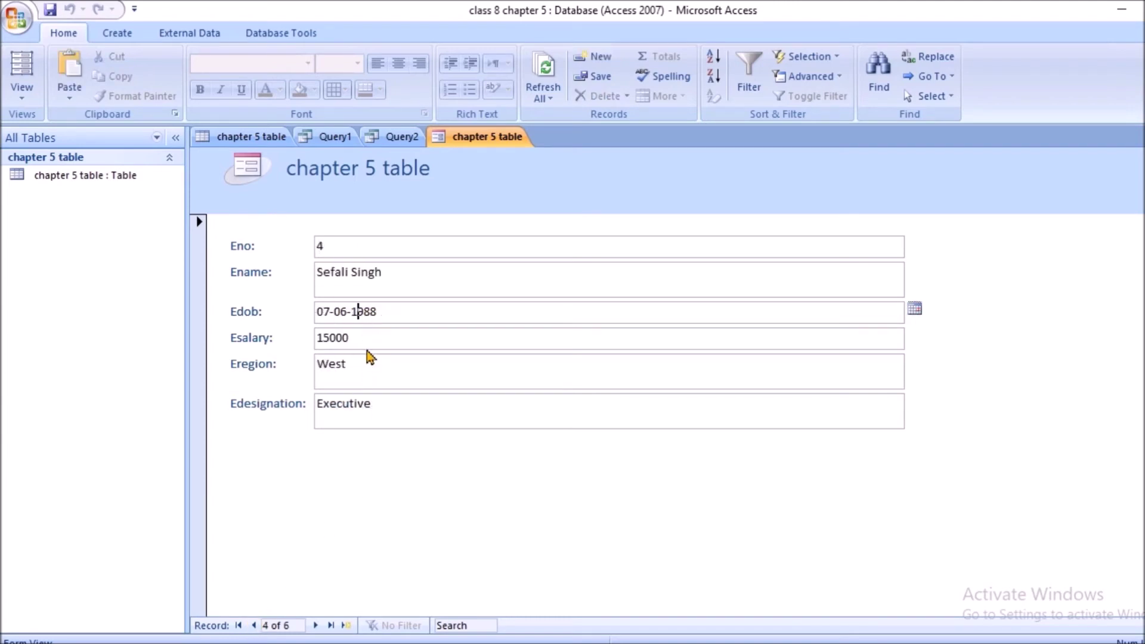
pyautogui.click(357, 337)
pyautogui.click(357, 365)
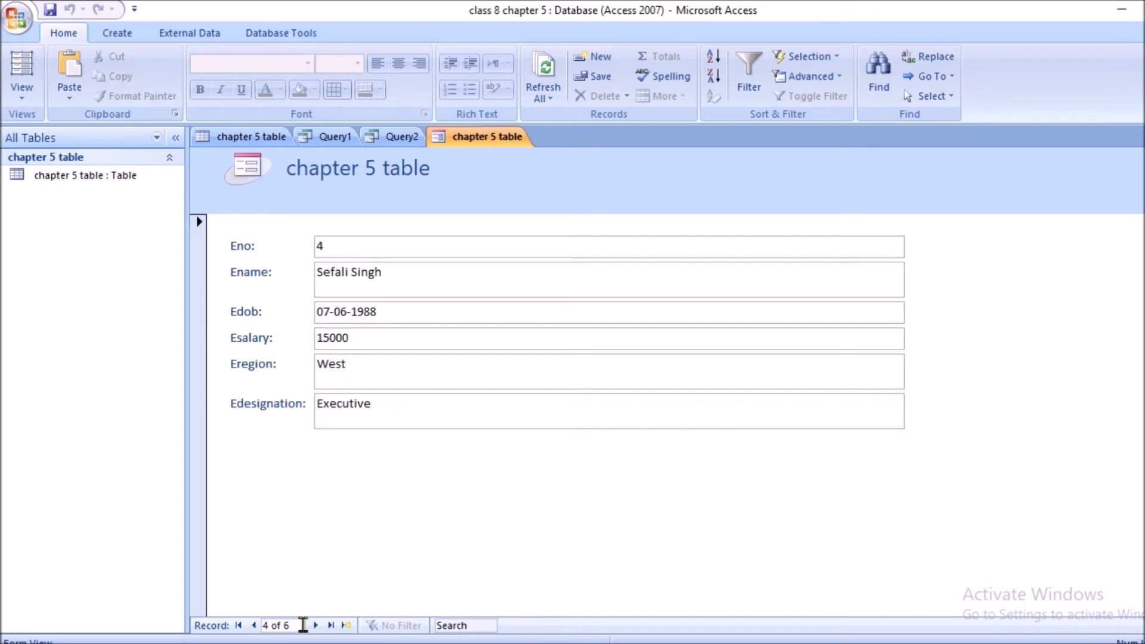
# Step: Check the existing records in chapter 5 table and advance the form to a blank new record
pyautogui.click(269, 138)
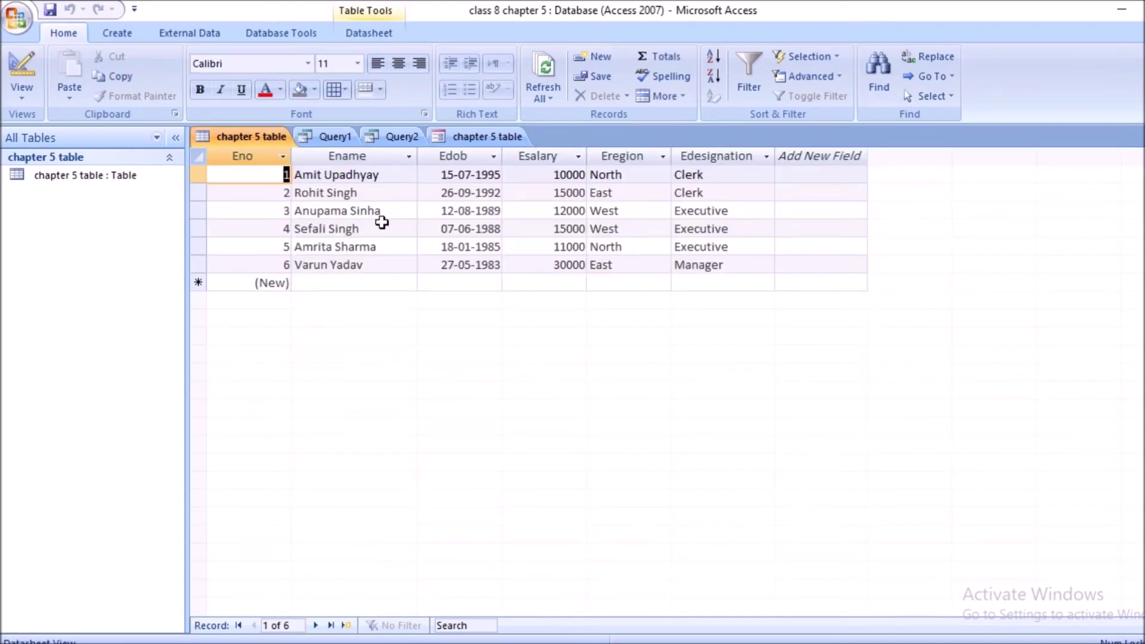
pyautogui.click(480, 137)
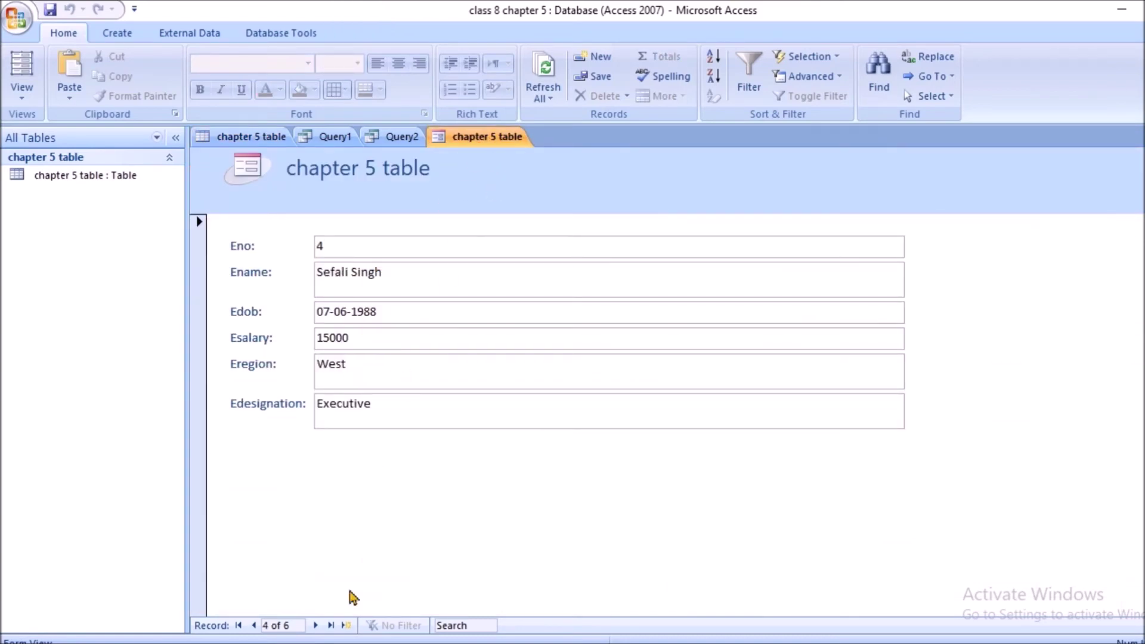
pyautogui.click(315, 625)
pyautogui.click(315, 624)
pyautogui.click(316, 625)
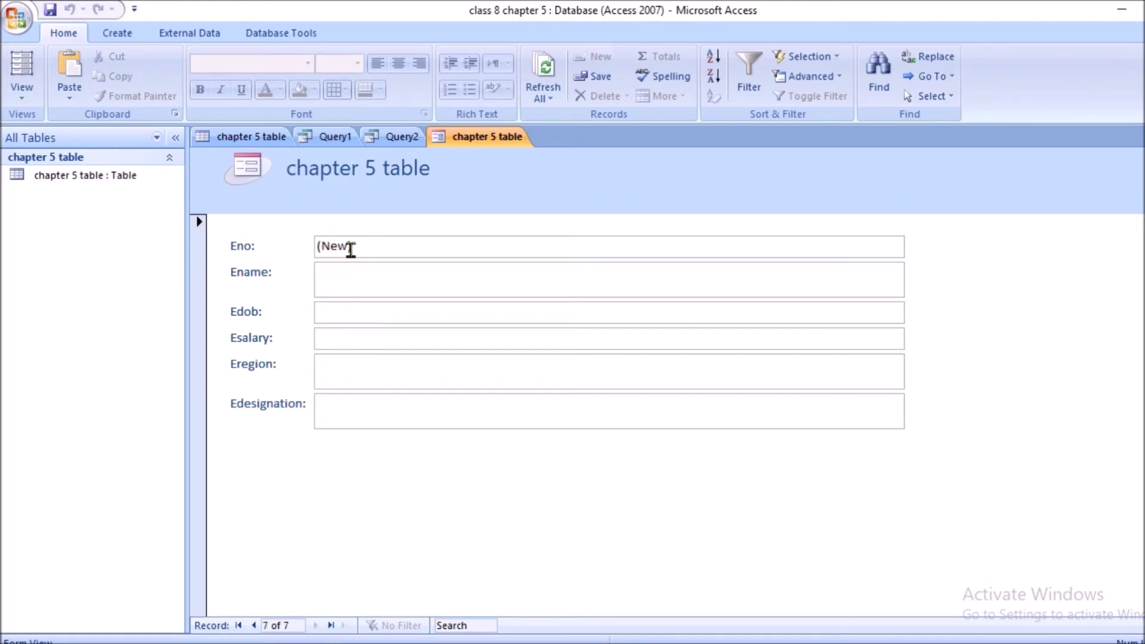
# Step: Enter the employee's name and date of birth in the Ename and Edob fields of the new record
pyautogui.click(341, 285)
pyautogui.write('mahesh')
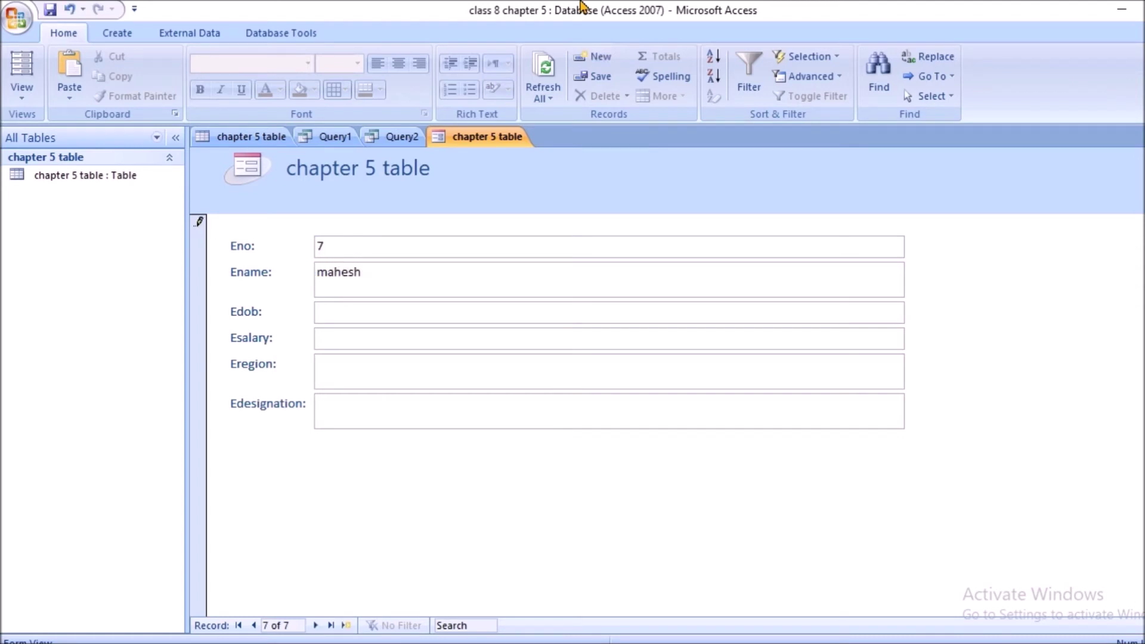
pyautogui.press('Tab')
pyautogui.press('BackSpace')
pyautogui.press('BackSpace')
pyautogui.press('BackSpace')
pyautogui.press('BackSpace')
pyautogui.press('BackSpace')
pyautogui.press('BackSpace')
pyautogui.press('BackSpace')
pyautogui.press('BackSpace')
pyautogui.press('BackSpace')
pyautogui.press('BackSpace')
pyautogui.click(914, 309)
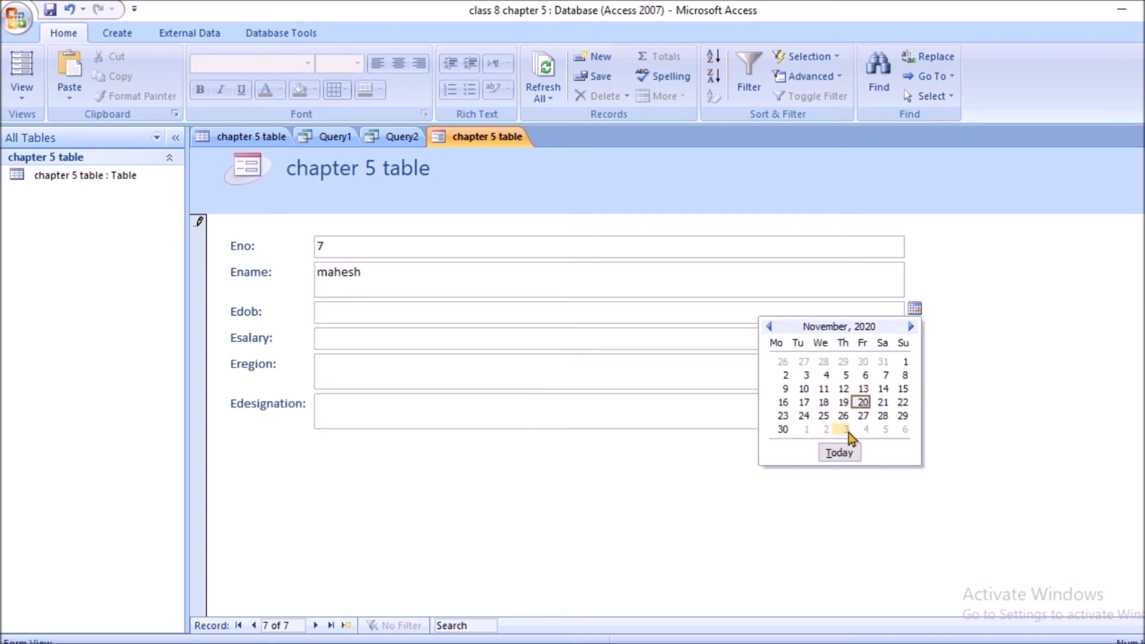
pyautogui.write('07/07/1984')
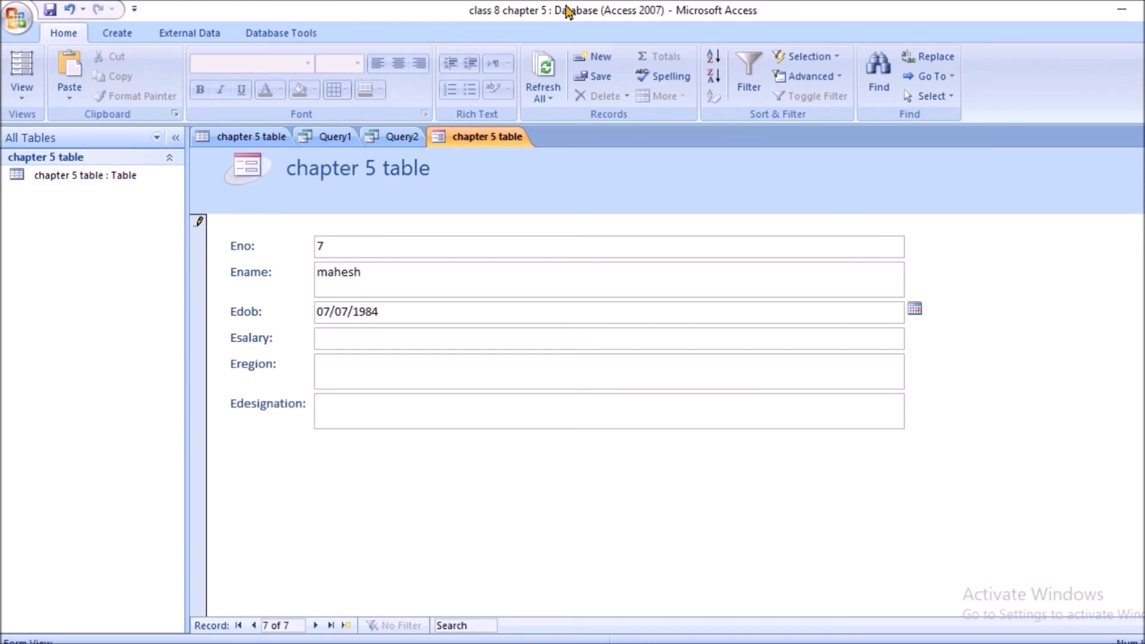
# Step: Complete the record with Esalary 16000, Eregion South and Edesignation Executive, and check it in chapter 5 table
pyautogui.click(350, 335)
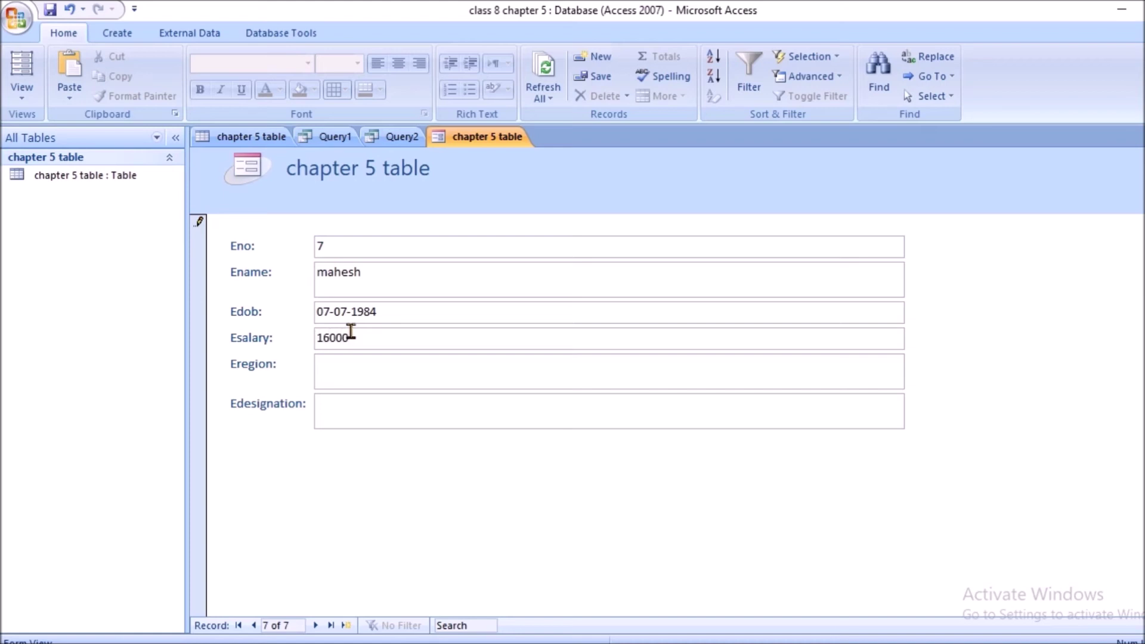
pyautogui.click(339, 370)
pyautogui.write('South')
pyautogui.click(383, 404)
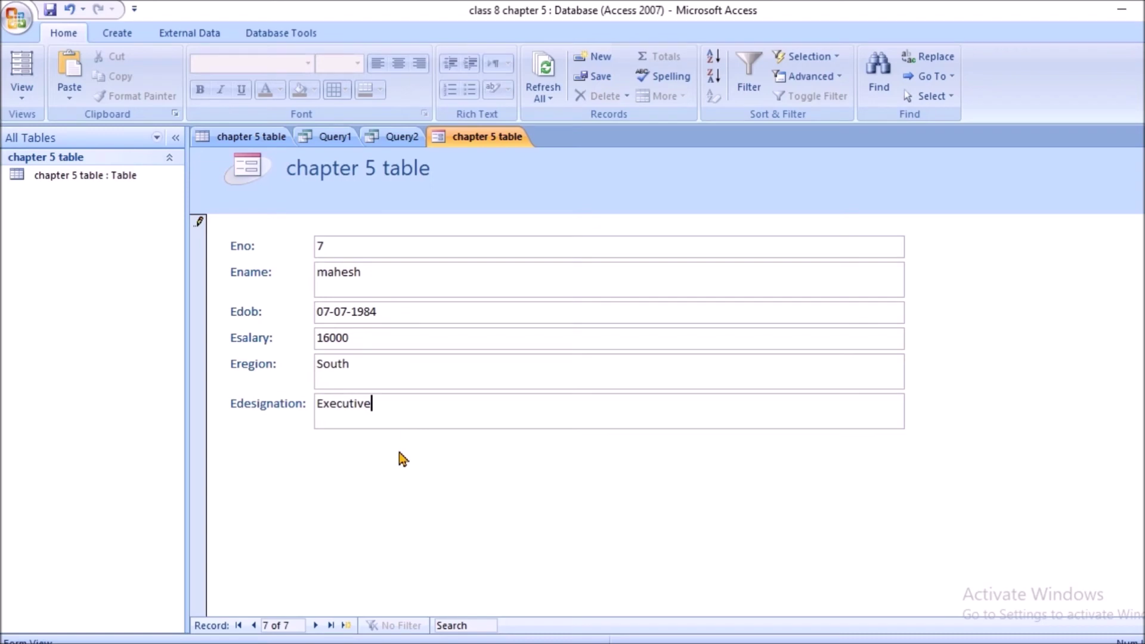
pyautogui.press('Tab')
pyautogui.click(251, 136)
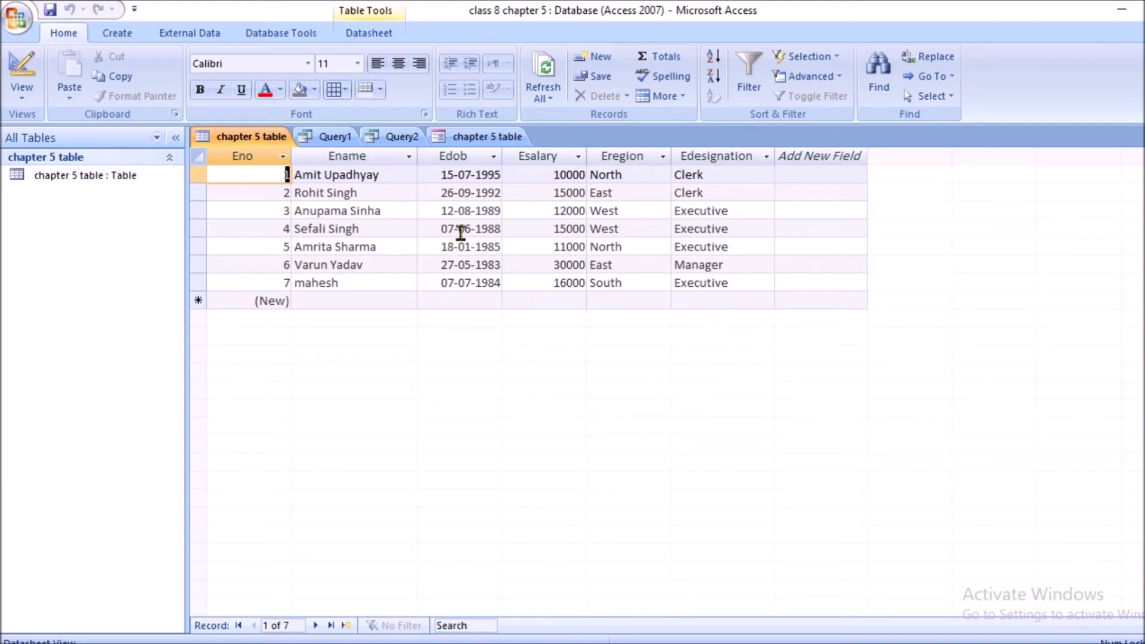
pyautogui.click(478, 141)
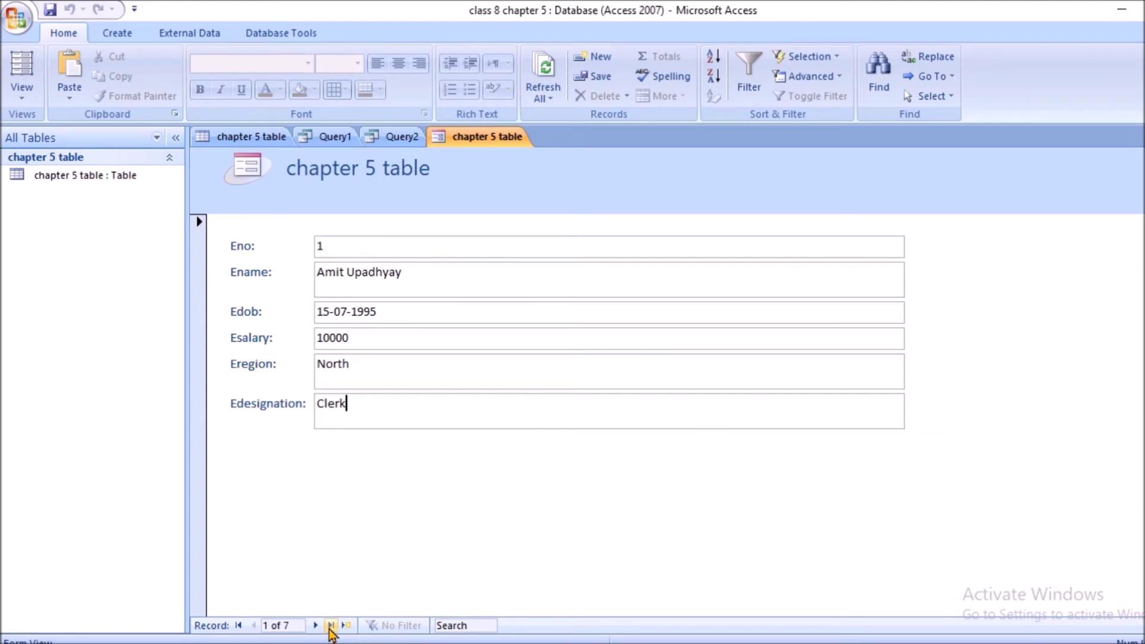
# Step: Switch the form to Layout View and select the Edob, Esalary, Eno, Eregion and Edesignation boxes in turn
pyautogui.rightClick(494, 139)
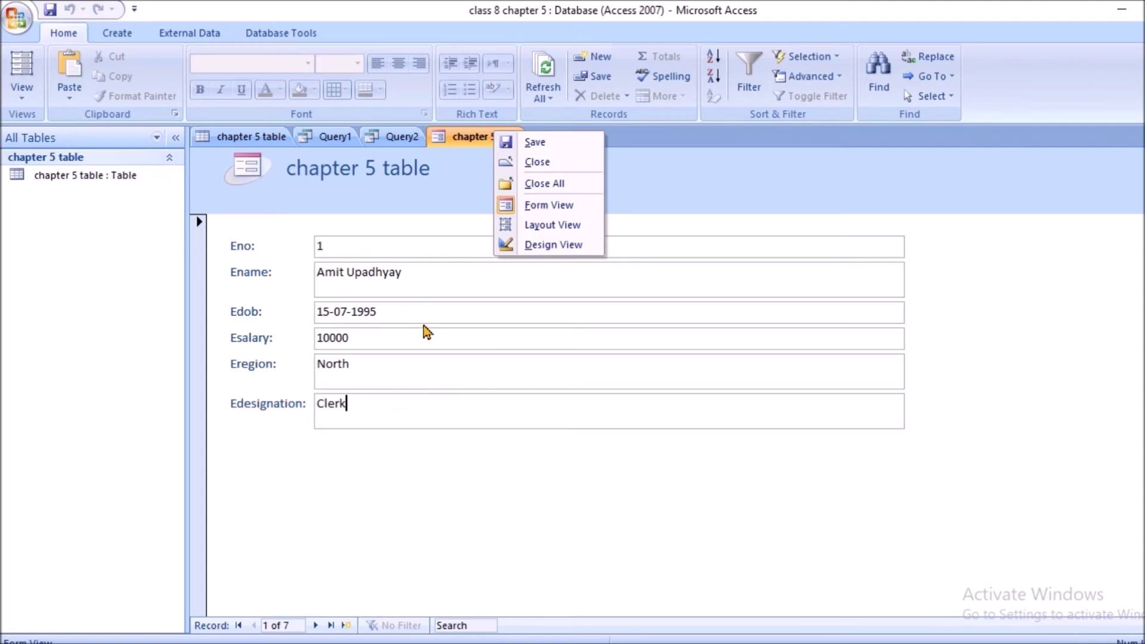
pyautogui.click(549, 226)
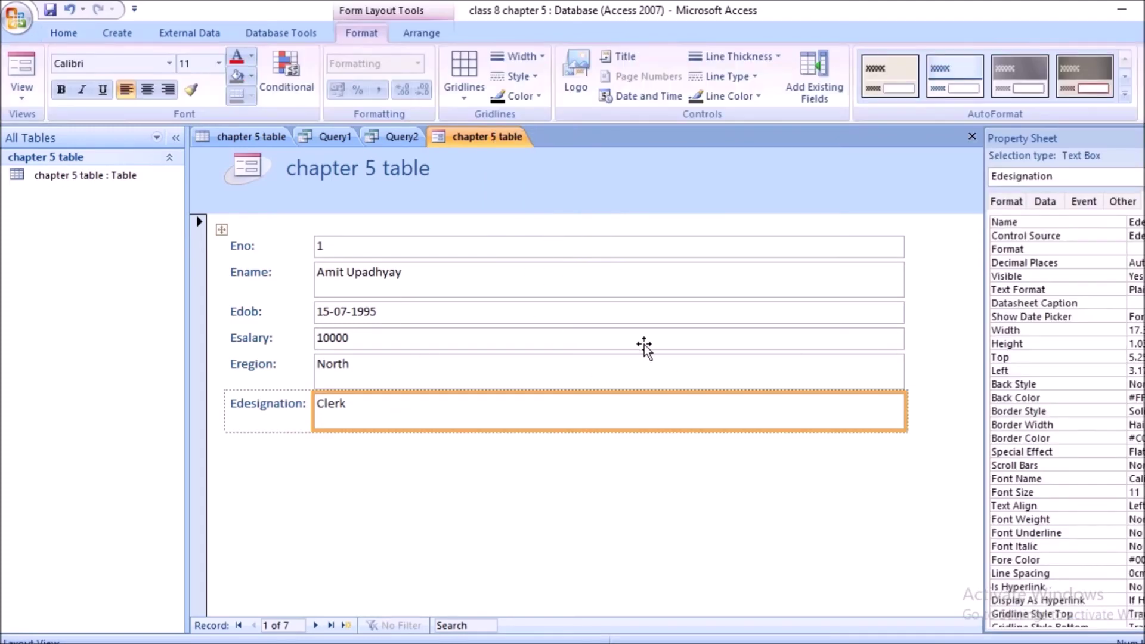
pyautogui.click(396, 316)
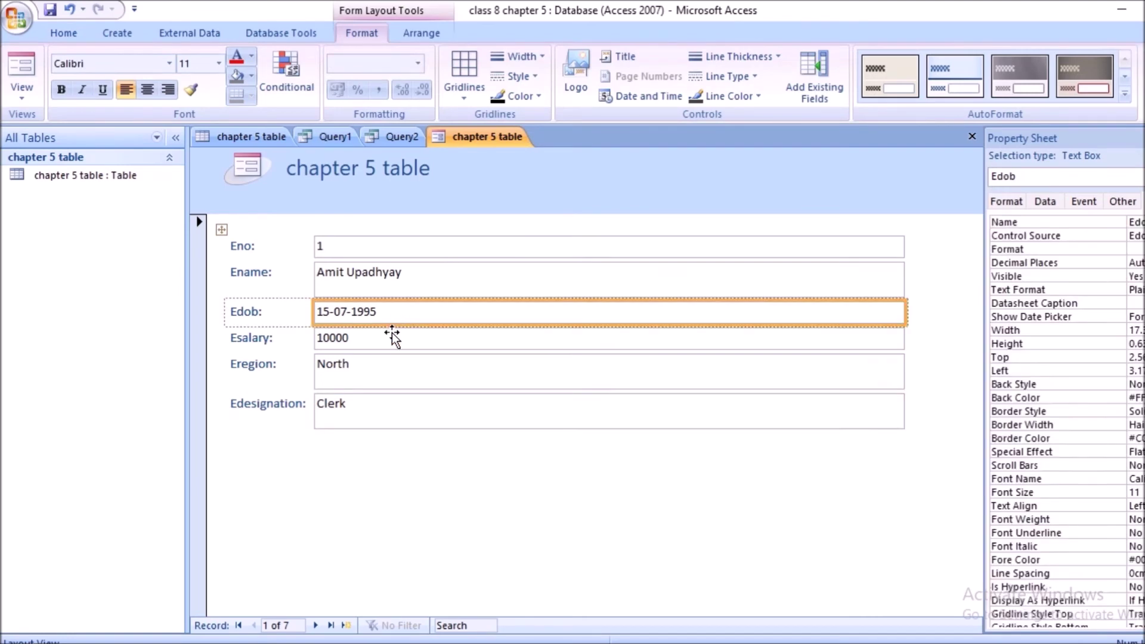
pyautogui.click(391, 336)
pyautogui.click(388, 256)
pyautogui.click(388, 361)
pyautogui.click(396, 421)
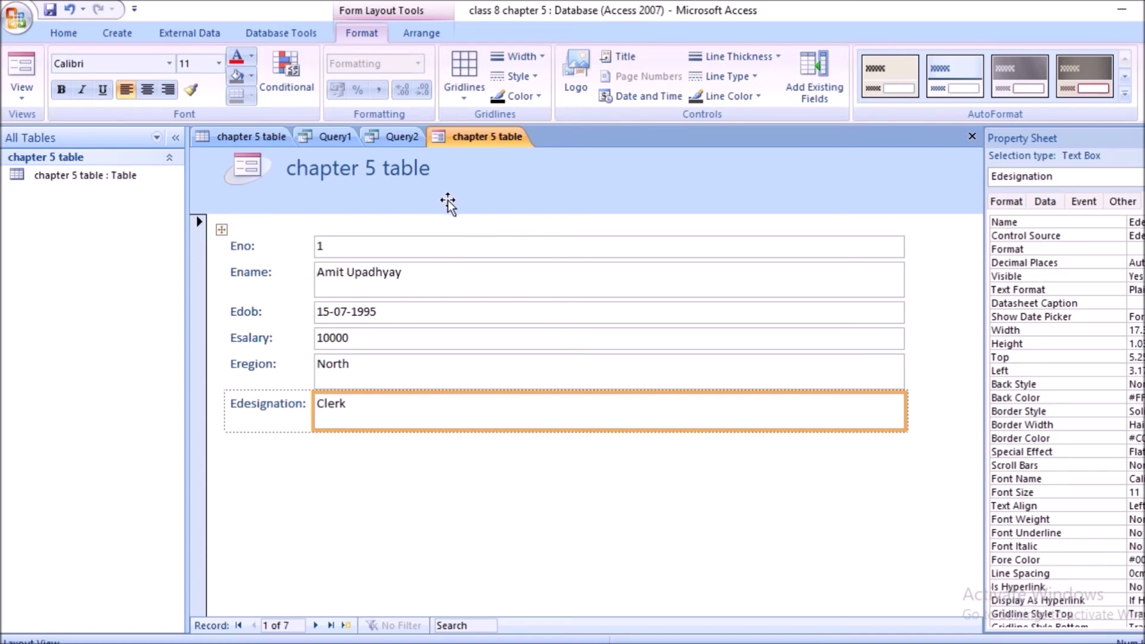
# Step: Examine the form's header and detail sections in Design View, and return it to Form View
pyautogui.rightClick(495, 137)
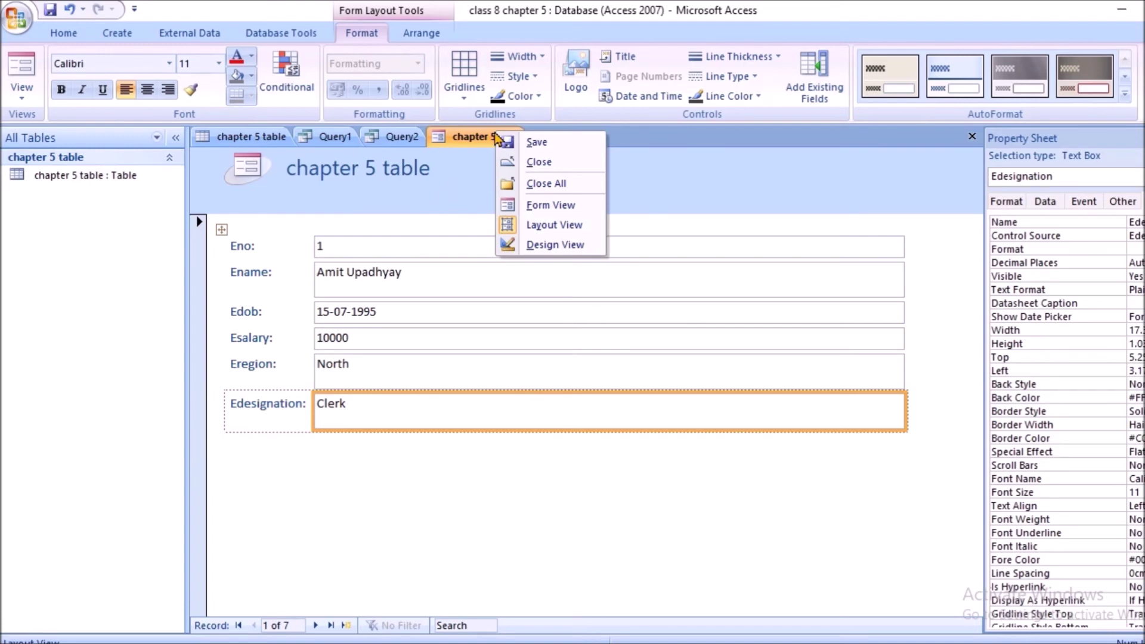
pyautogui.click(548, 245)
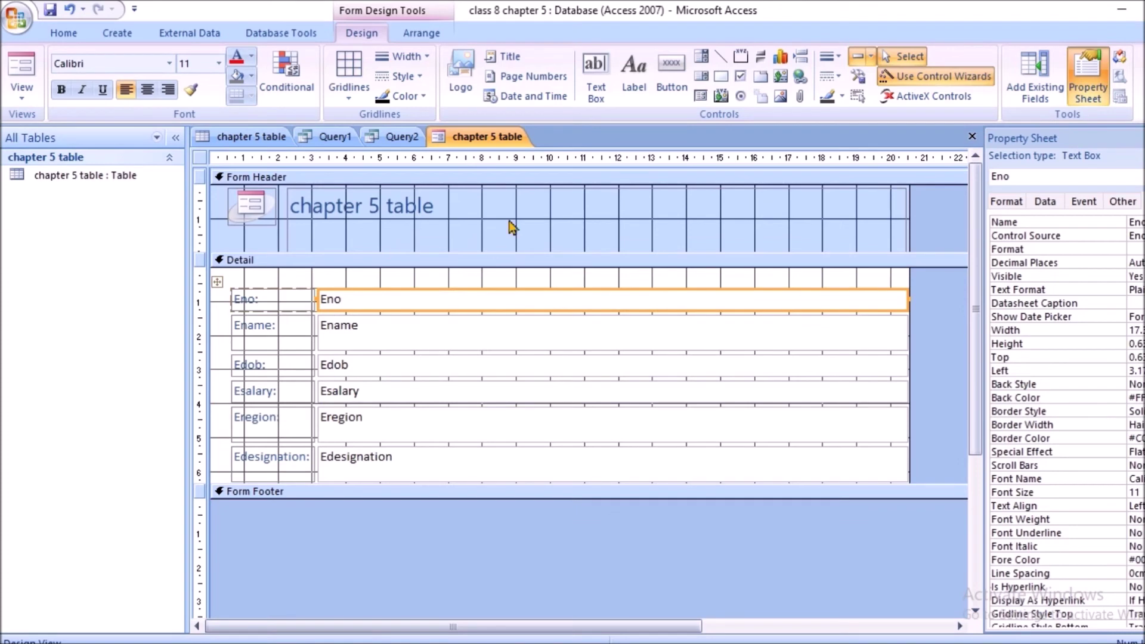
pyautogui.rightClick(490, 139)
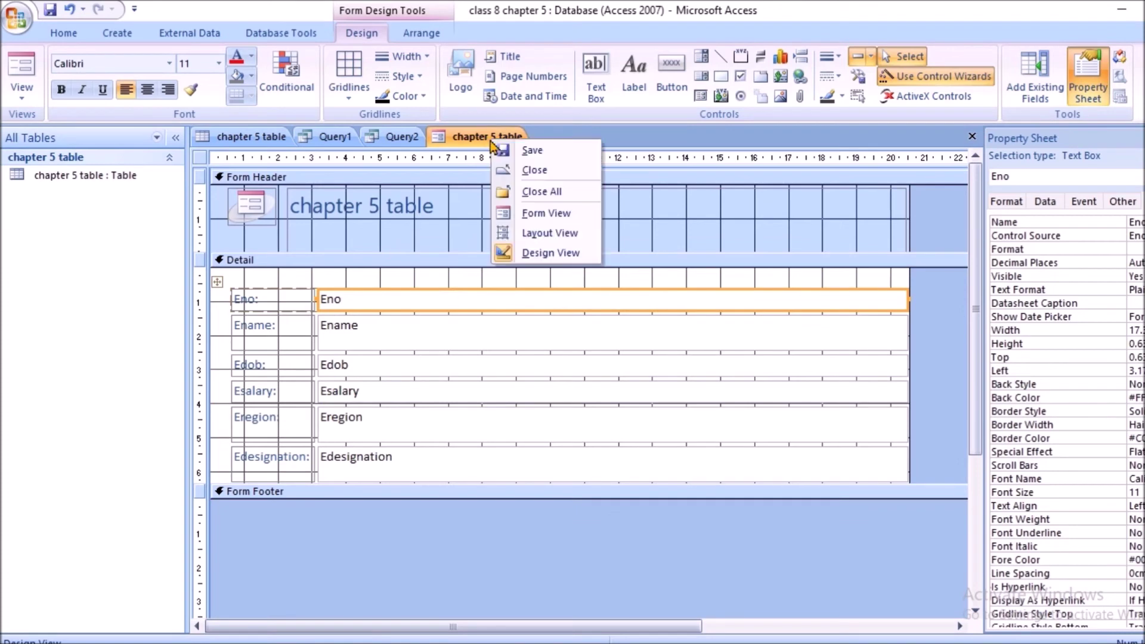
pyautogui.click(537, 216)
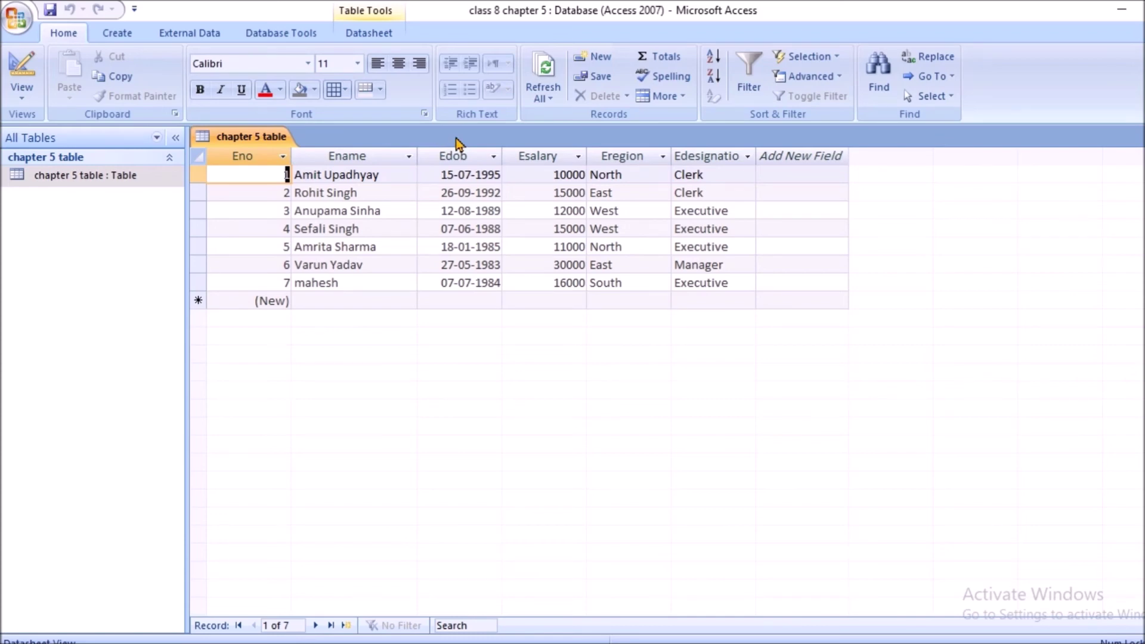
# Step: Create a query in Design View based on chapter 5 table, with the Ename and Esalary fields in its grid
pyautogui.click(118, 35)
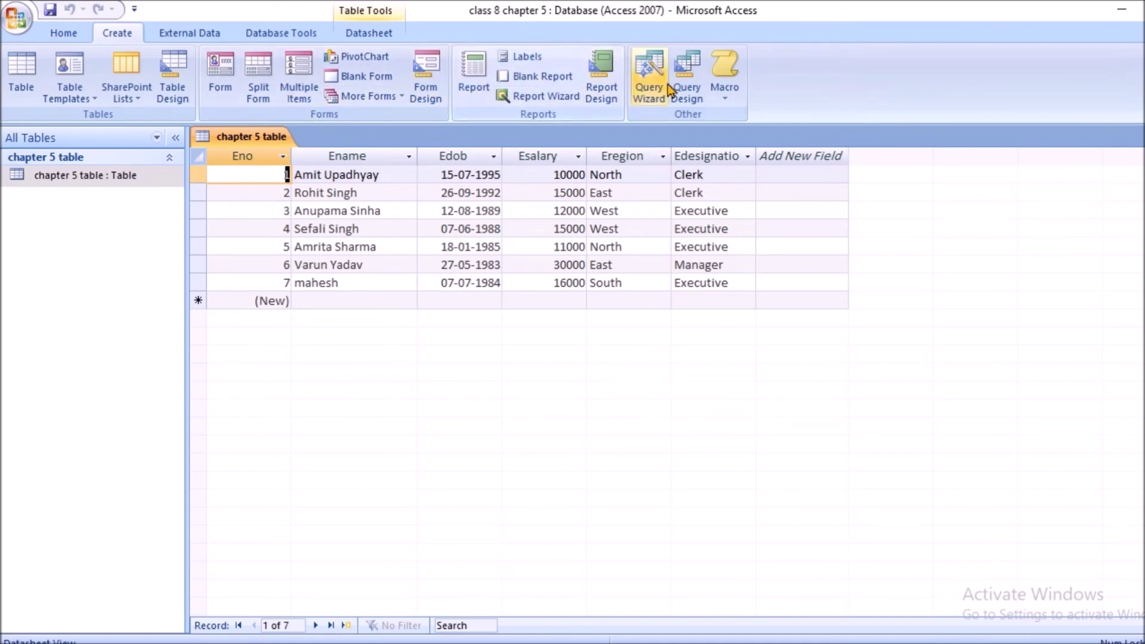
pyautogui.click(686, 75)
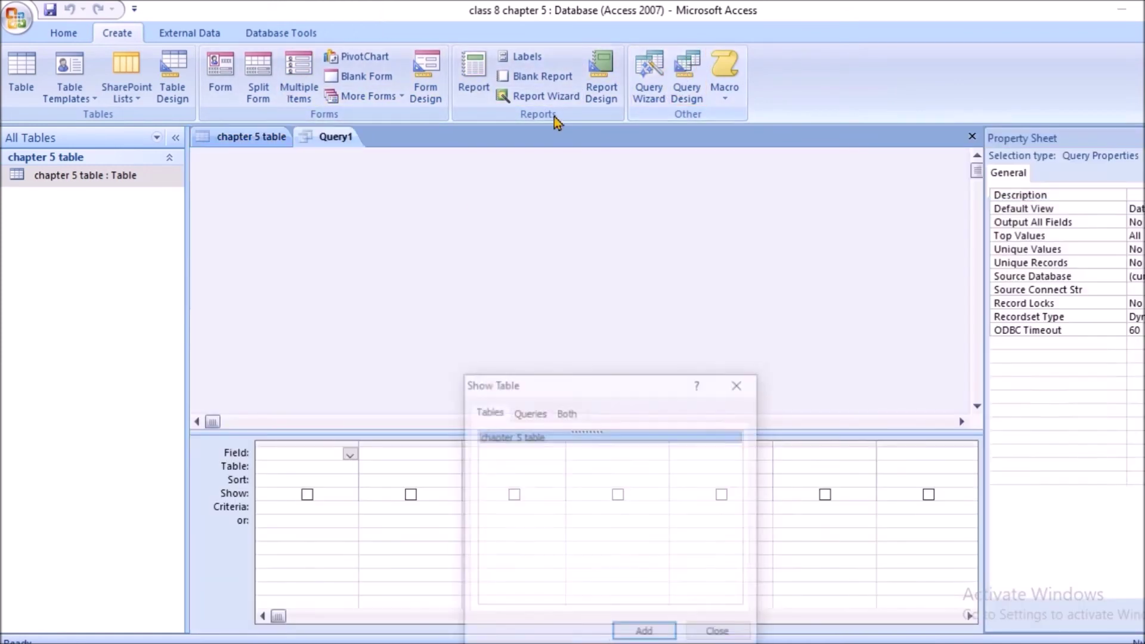
pyautogui.click(641, 633)
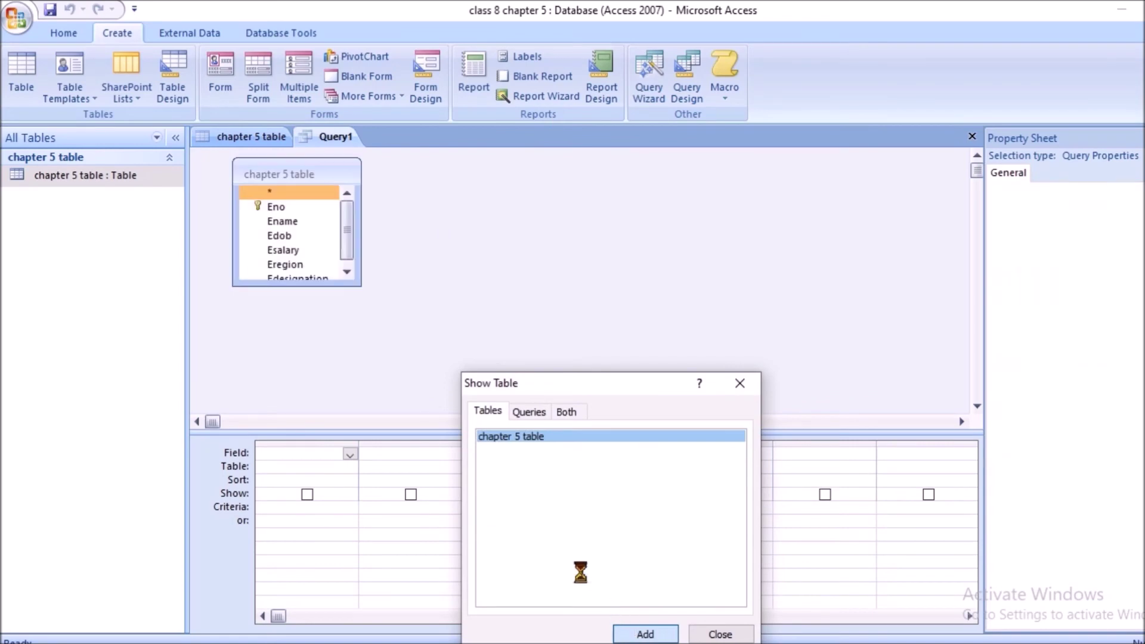
pyautogui.click(739, 382)
pyautogui.moveTo(286, 222); pyautogui.dragTo(355, 468)
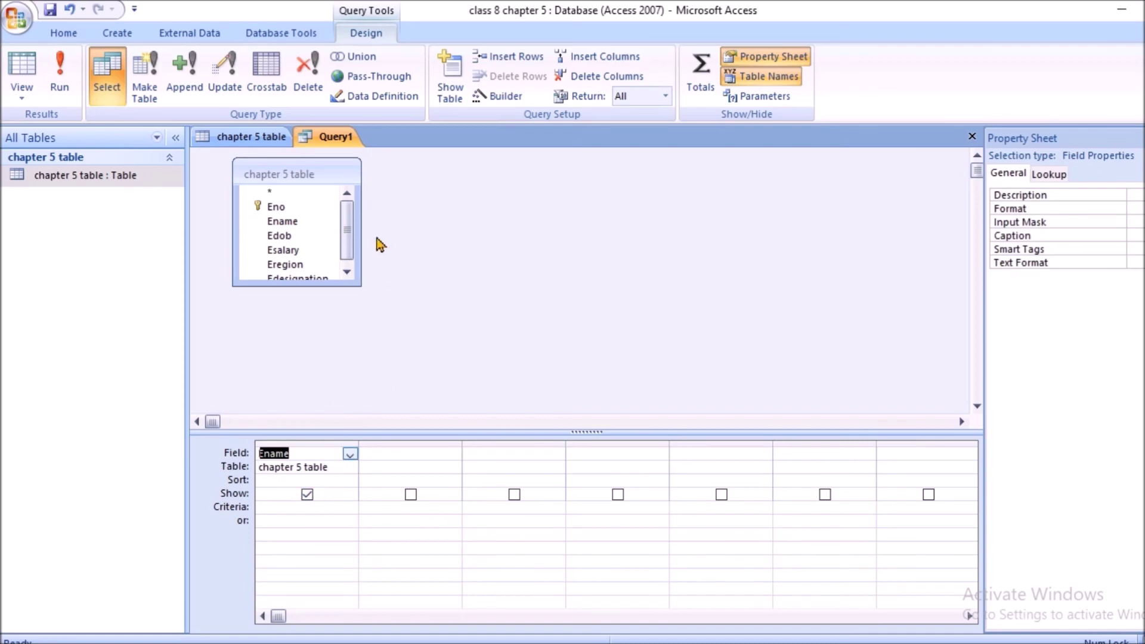
pyautogui.moveTo(292, 251); pyautogui.dragTo(383, 481)
# Step: Sort the query by Esalary in ascending order, limit it with the Esalary criterion >10000, and run it
pyautogui.click(425, 482)
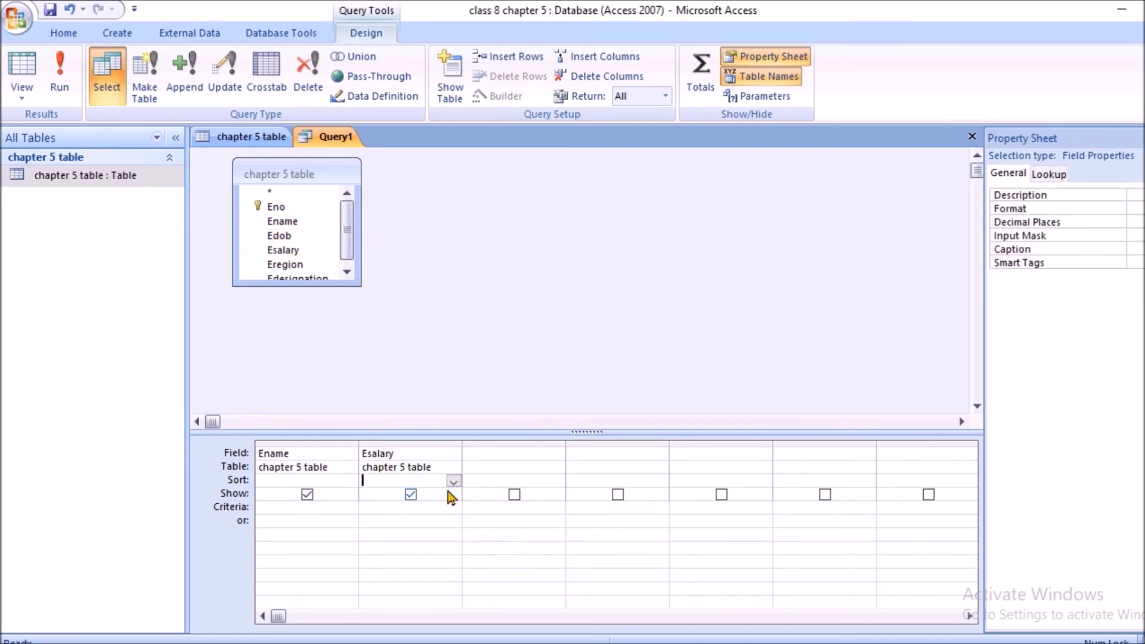
pyautogui.click(453, 480)
pyautogui.click(441, 494)
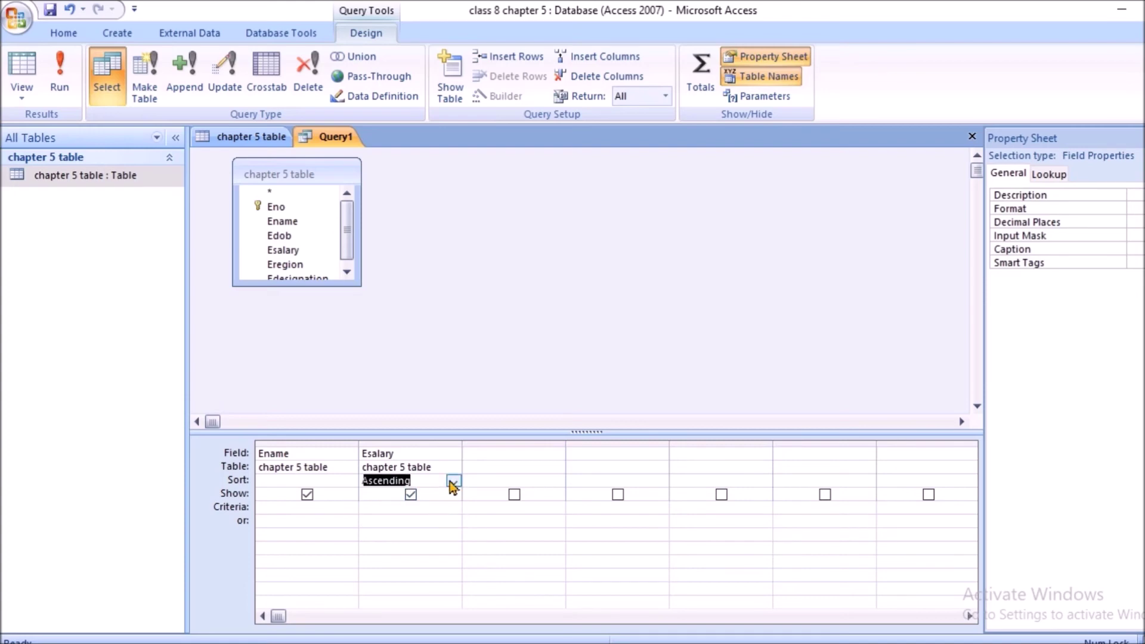
pyautogui.click(410, 506)
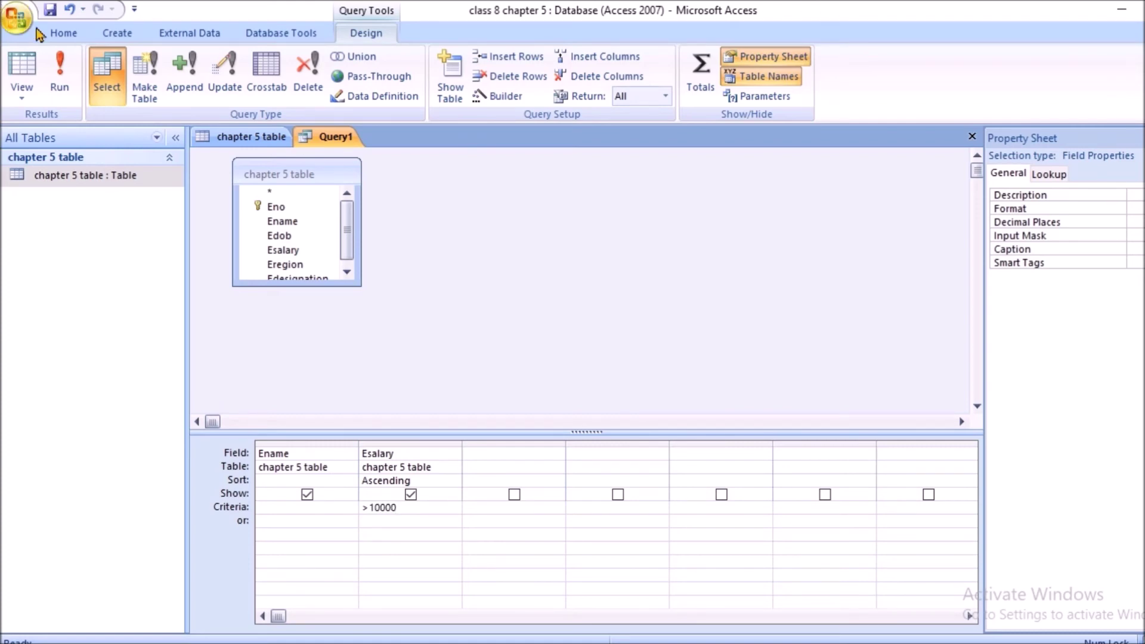
pyautogui.click(60, 77)
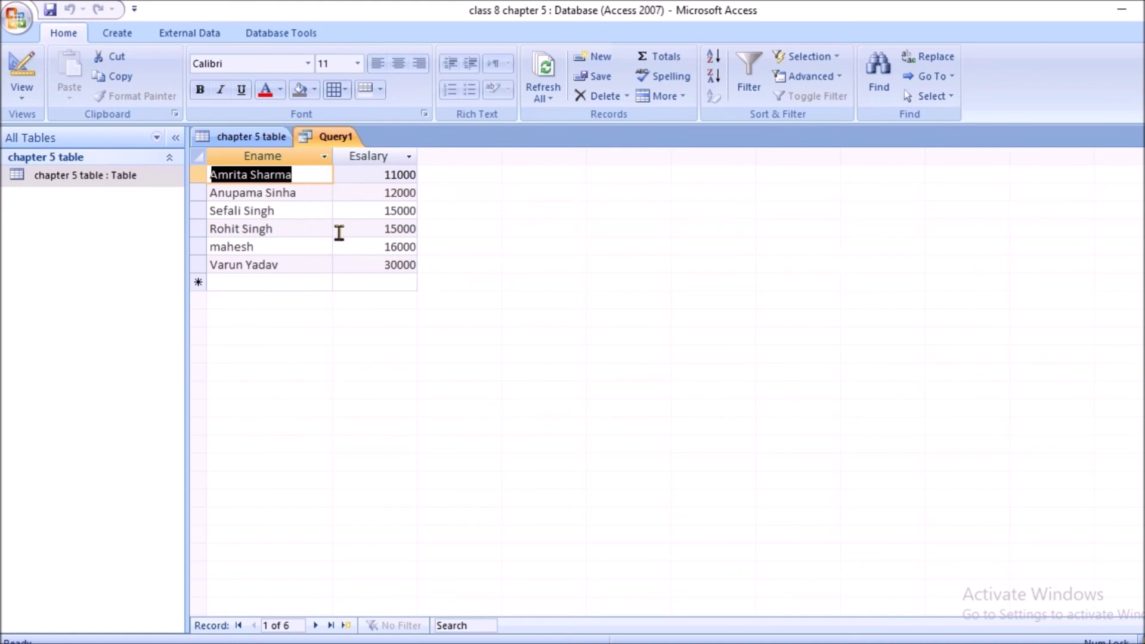
# Step: Save the query under the name single condition query
pyautogui.click(50, 9)
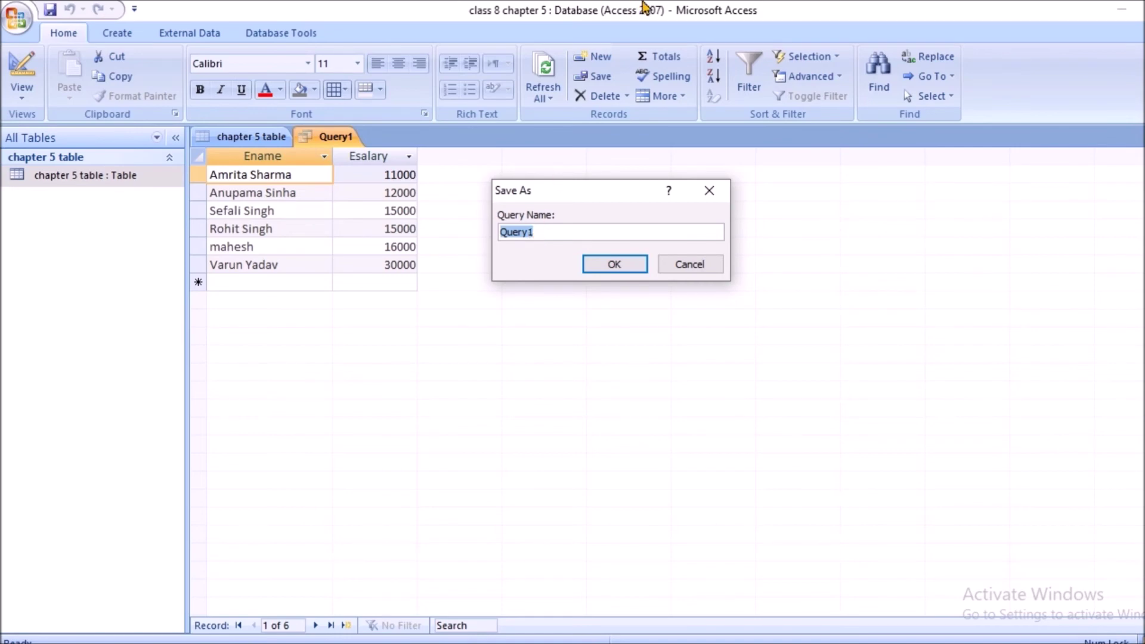
pyautogui.write('single condition q')
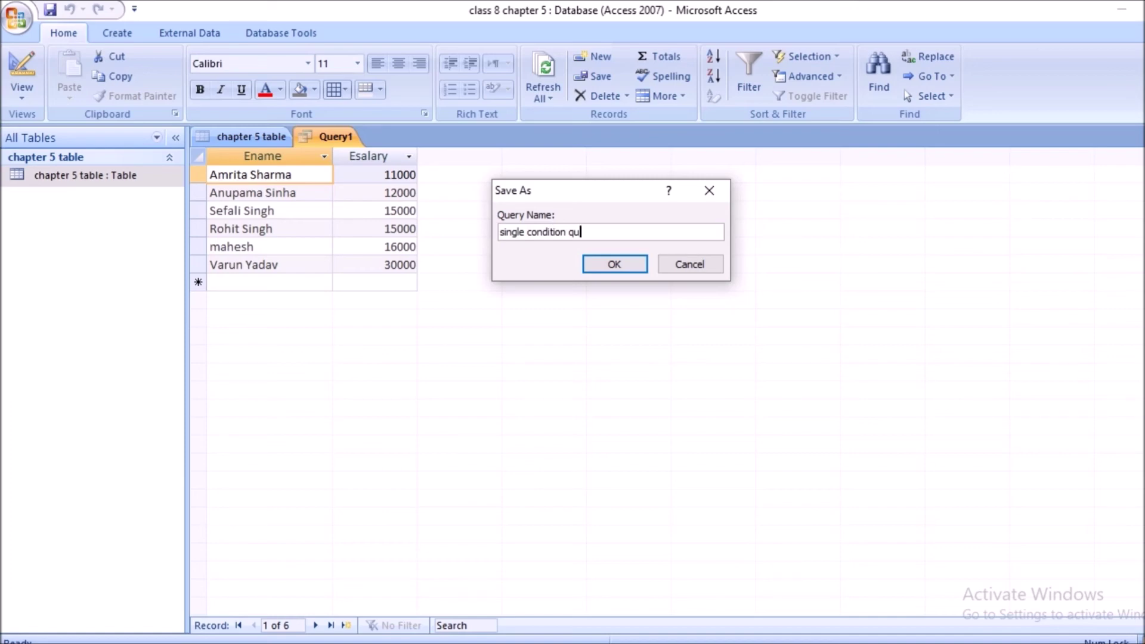
pyautogui.click(614, 264)
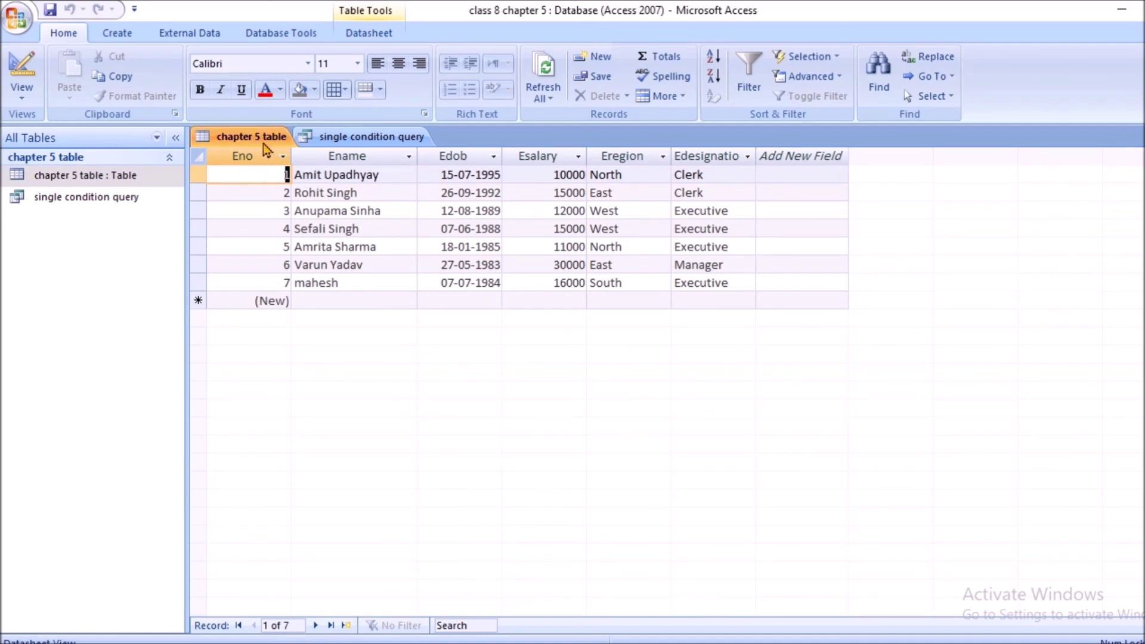
# Step: Create a report from chapter 5 table and show it in Report View
pyautogui.click(127, 31)
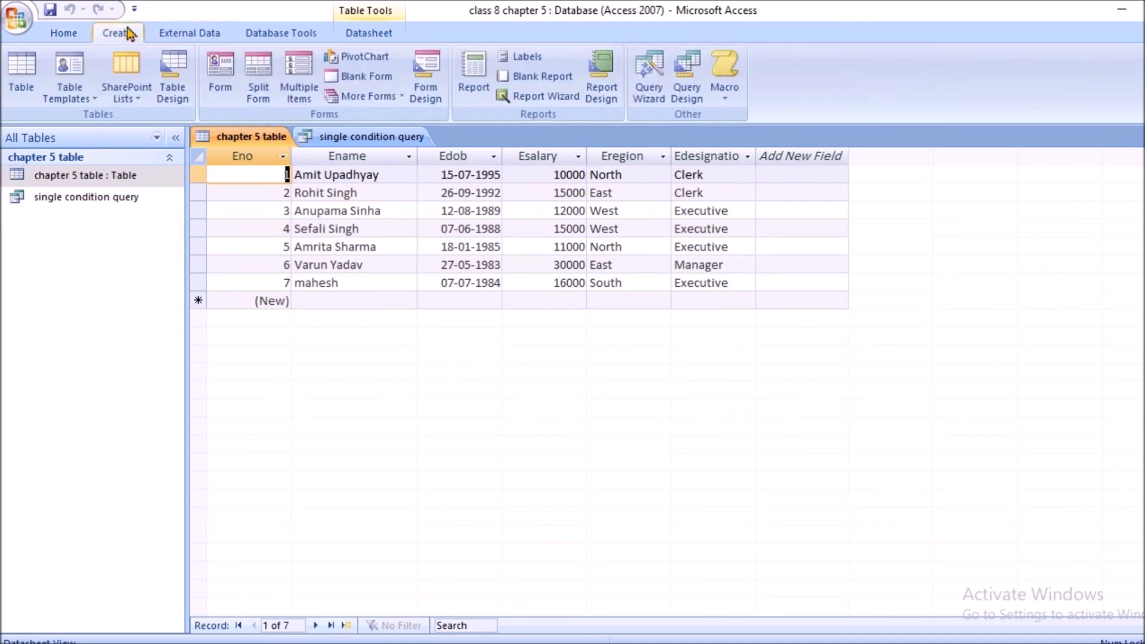
pyautogui.click(474, 89)
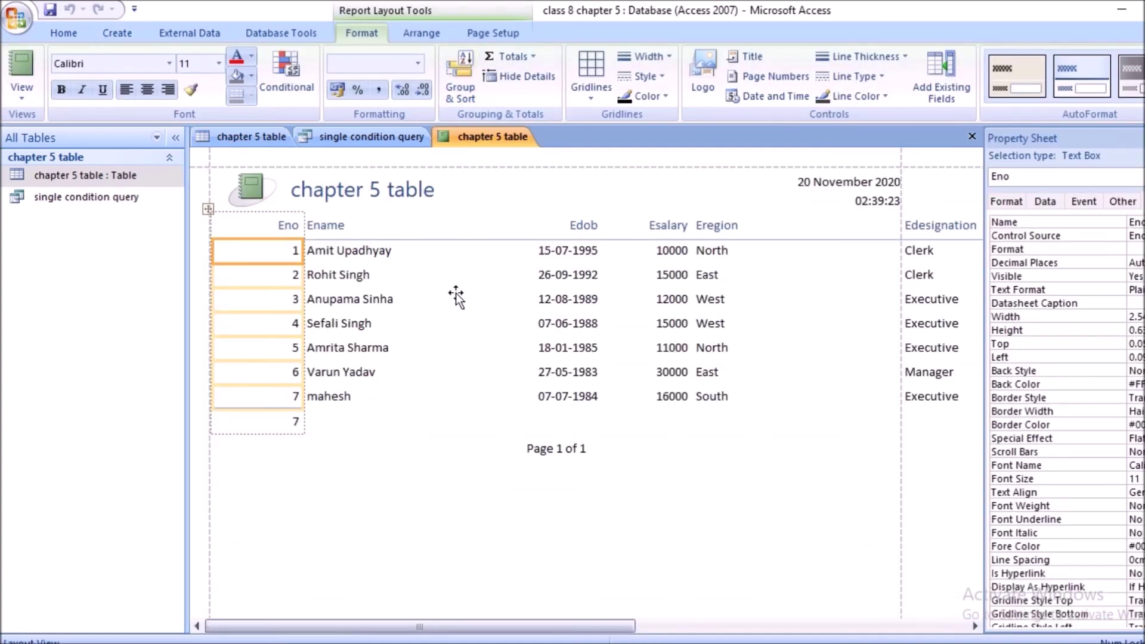
pyautogui.rightClick(499, 138)
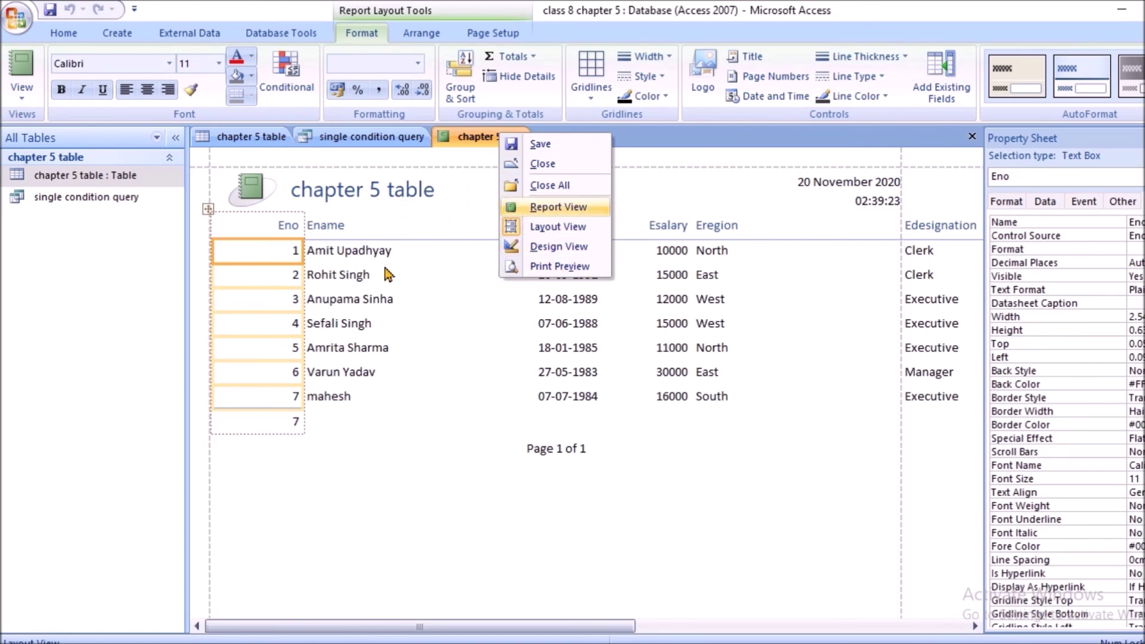
pyautogui.rightClick(495, 139)
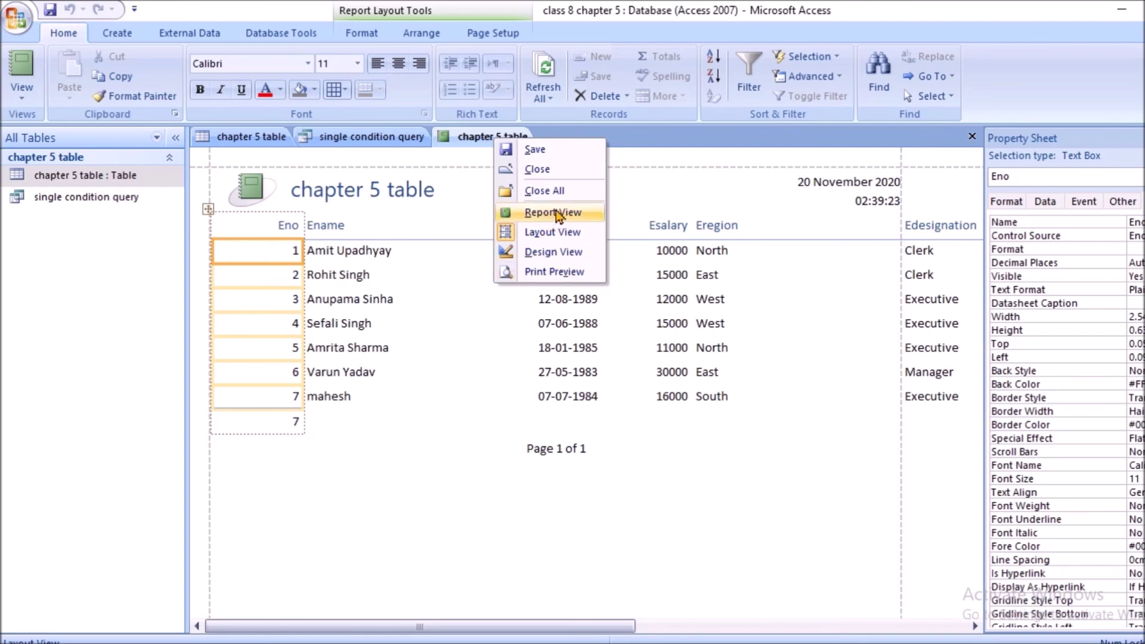
pyautogui.click(554, 213)
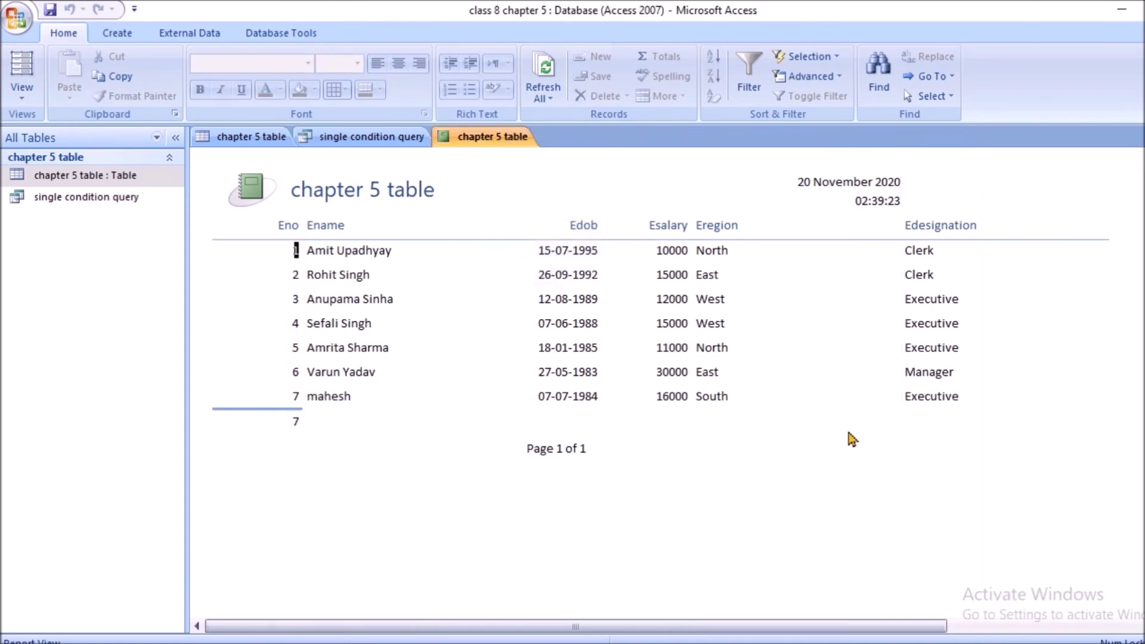
# Step: Try to clear the first Eno value in Report View, and select several Edob, Eregion and Ename values
pyautogui.press('BackSpace')
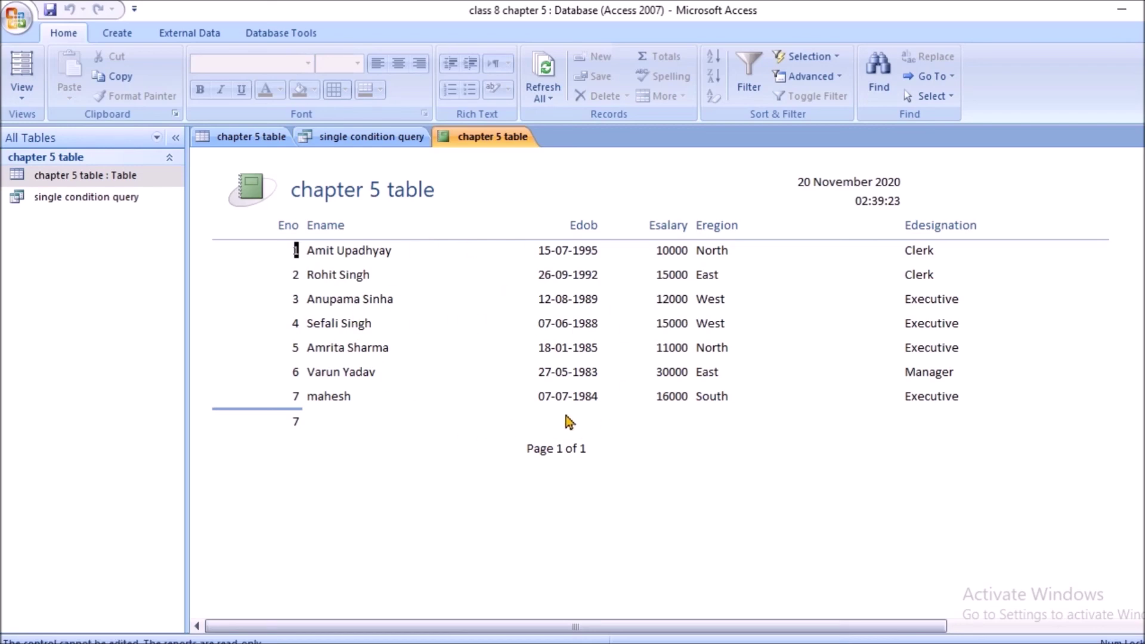
pyautogui.click(582, 322)
pyautogui.click(588, 370)
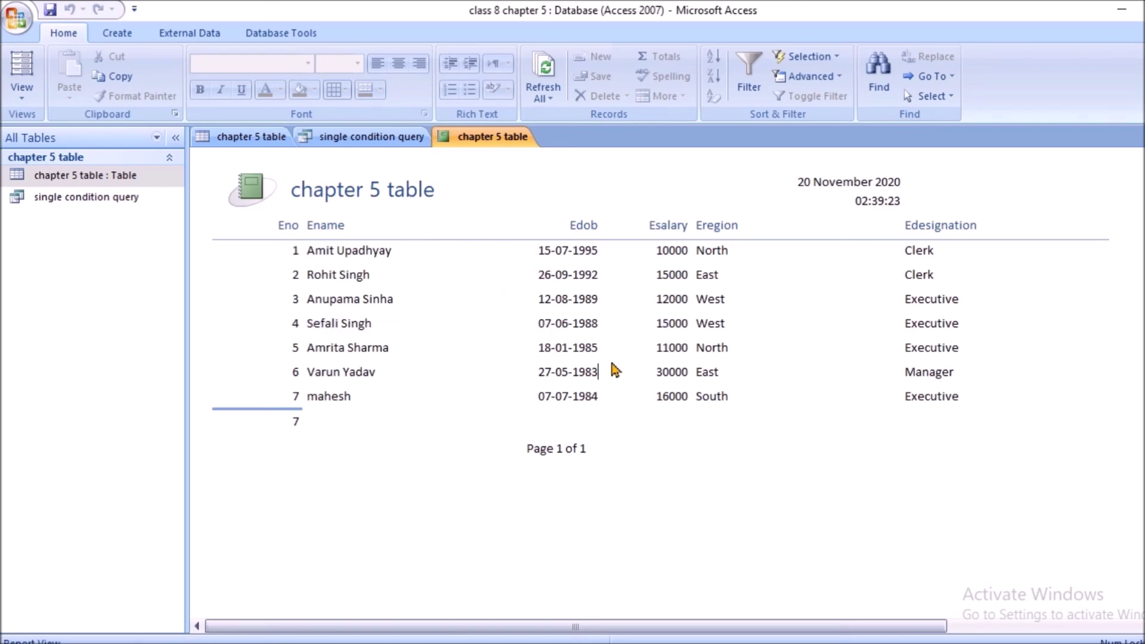
pyautogui.click(692, 296)
pyautogui.click(695, 257)
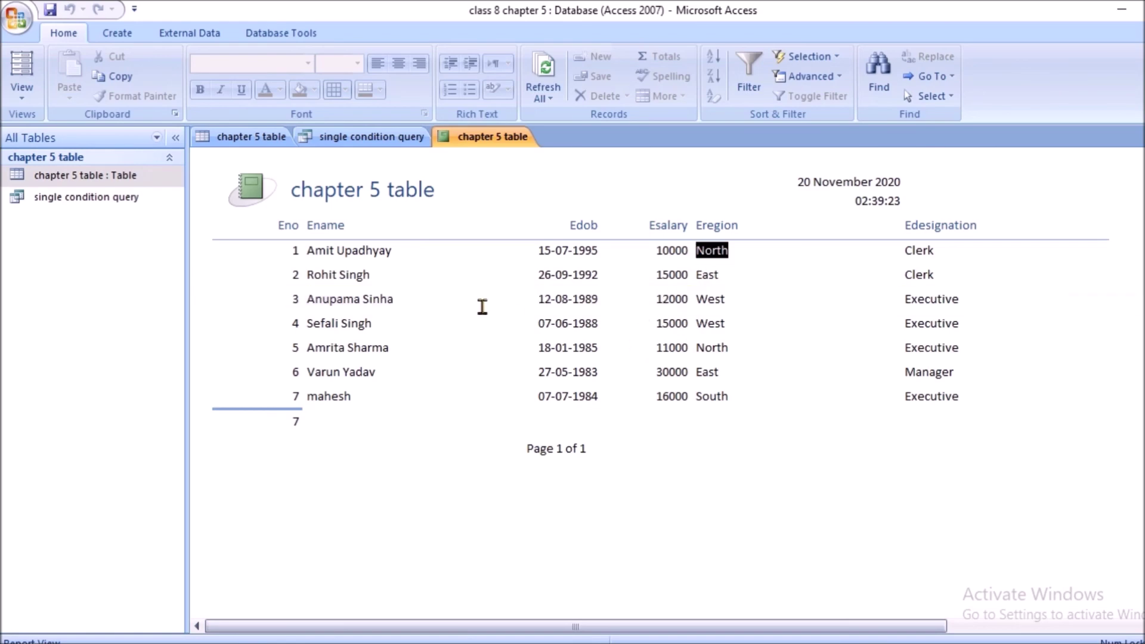
pyautogui.click(368, 278)
# Step: Look at the report in Layout View, and switch it to Design View
pyautogui.rightClick(517, 138)
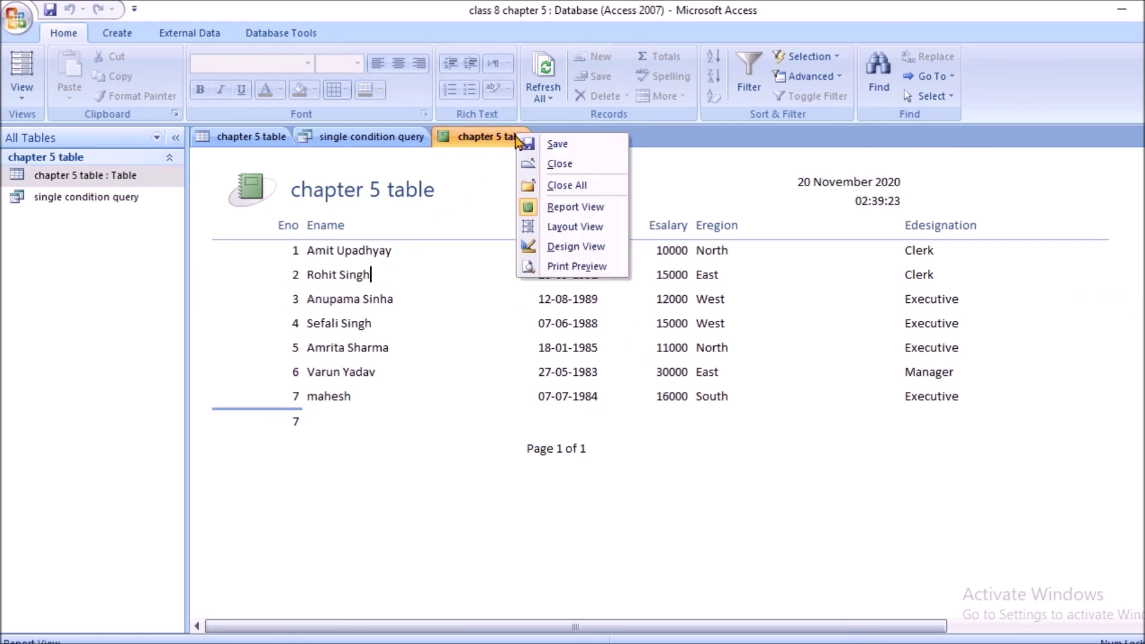
pyautogui.click(545, 231)
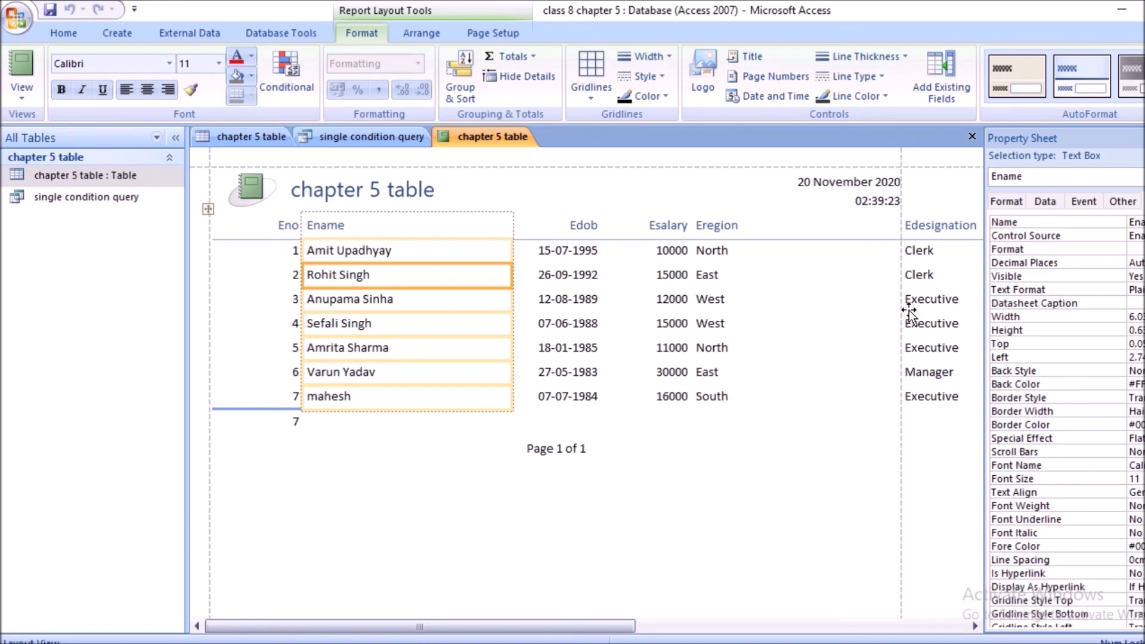
pyautogui.rightClick(507, 139)
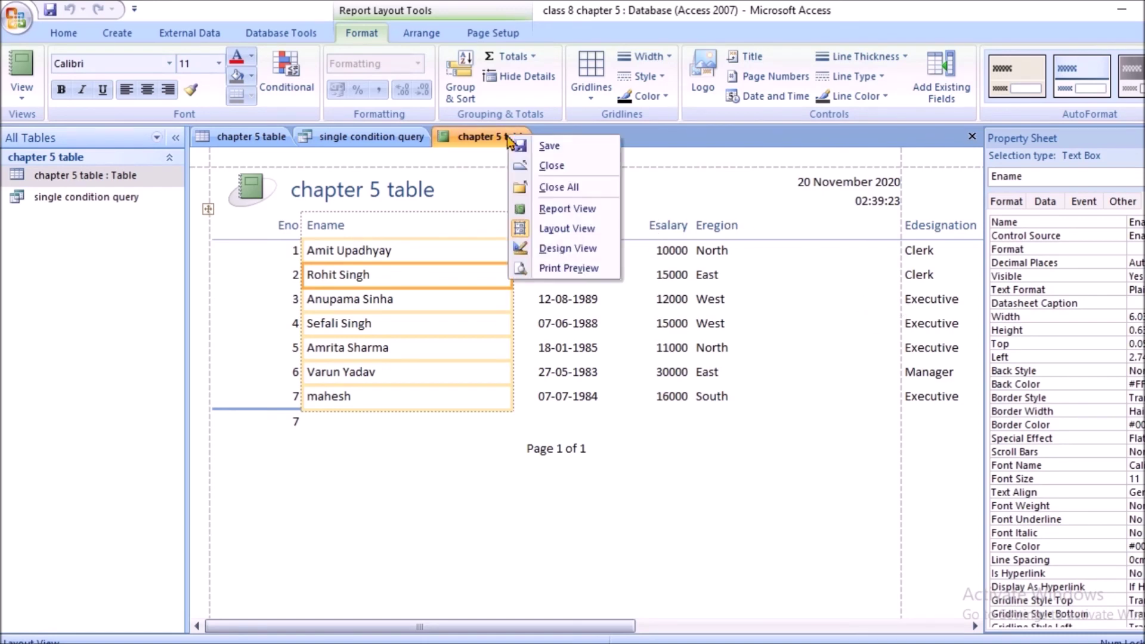
pyautogui.click(560, 248)
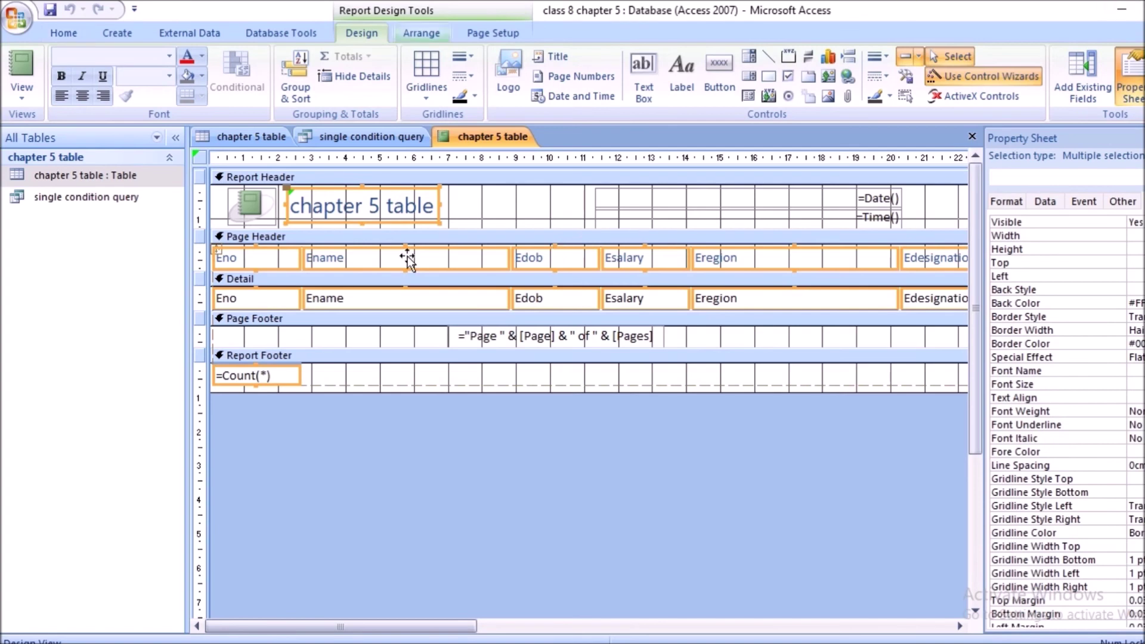
# Step: Change the Eno label in the report's page header to Enumber
pyautogui.click(247, 258)
pyautogui.click(247, 257)
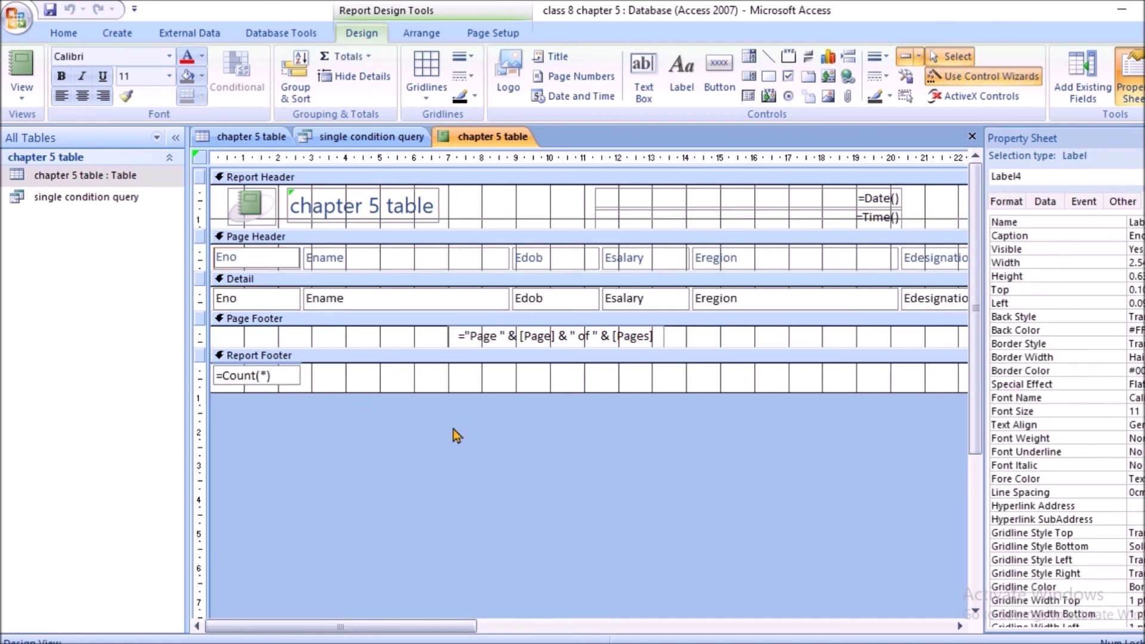
pyautogui.write('umber')
# Step: Narrow the report's Ename column in Design View by moving its edge inward
pyautogui.click(497, 261)
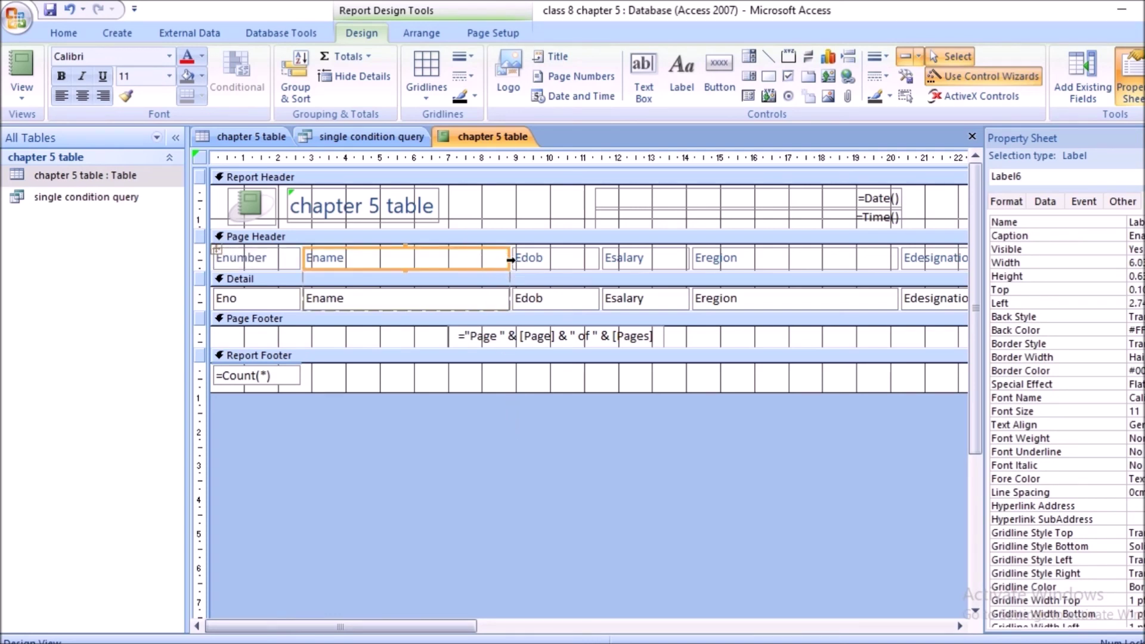
pyautogui.moveTo(506, 259); pyautogui.dragTo(506, 259)
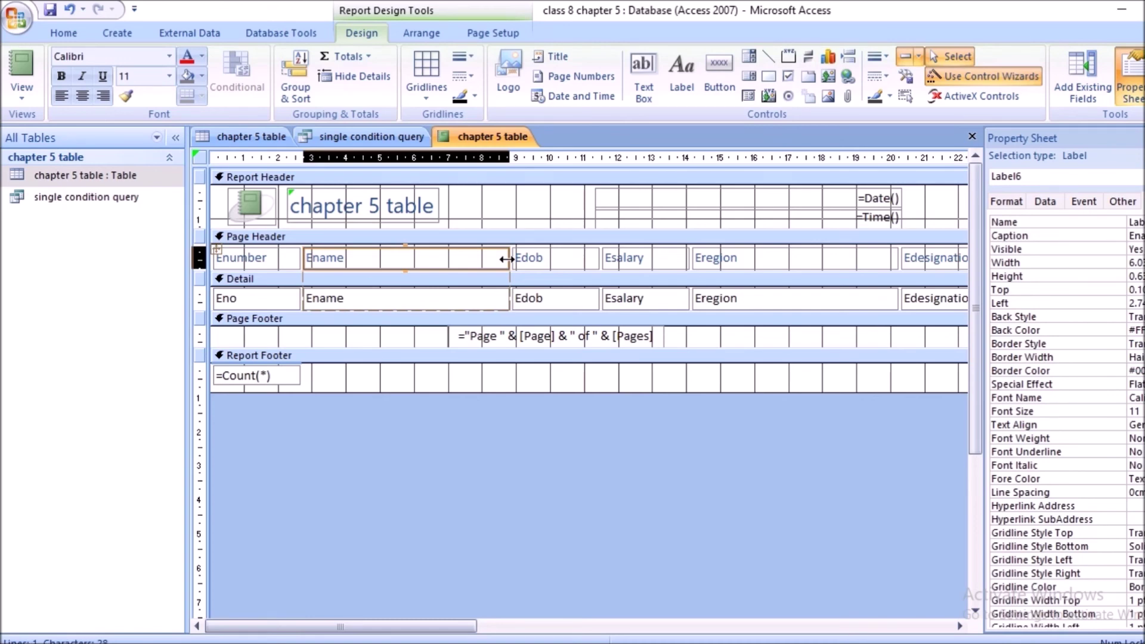
pyautogui.moveTo(506, 259); pyautogui.dragTo(472, 258)
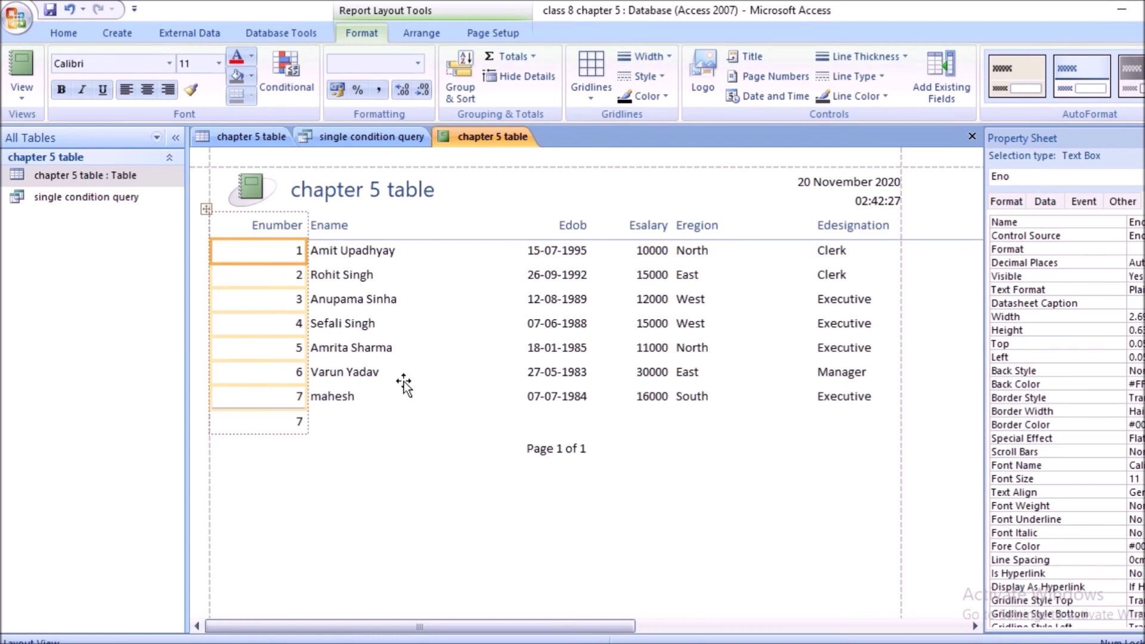
# Step: Examine the report page in Print Preview, and view the print options without printing
pyautogui.rightClick(465, 144)
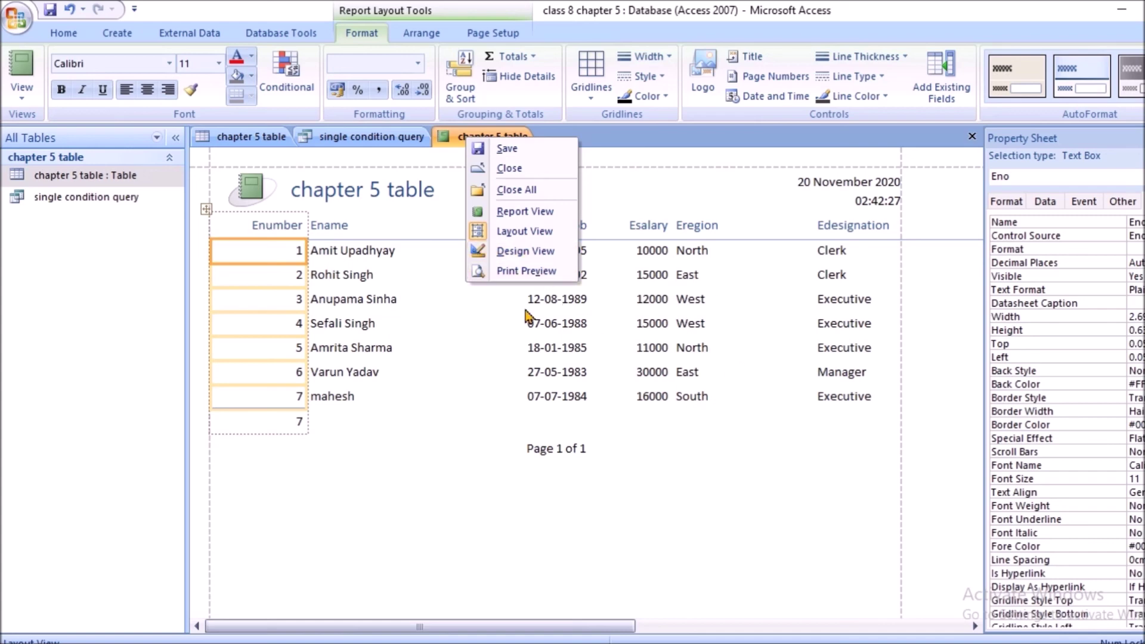
pyautogui.rightClick(484, 139)
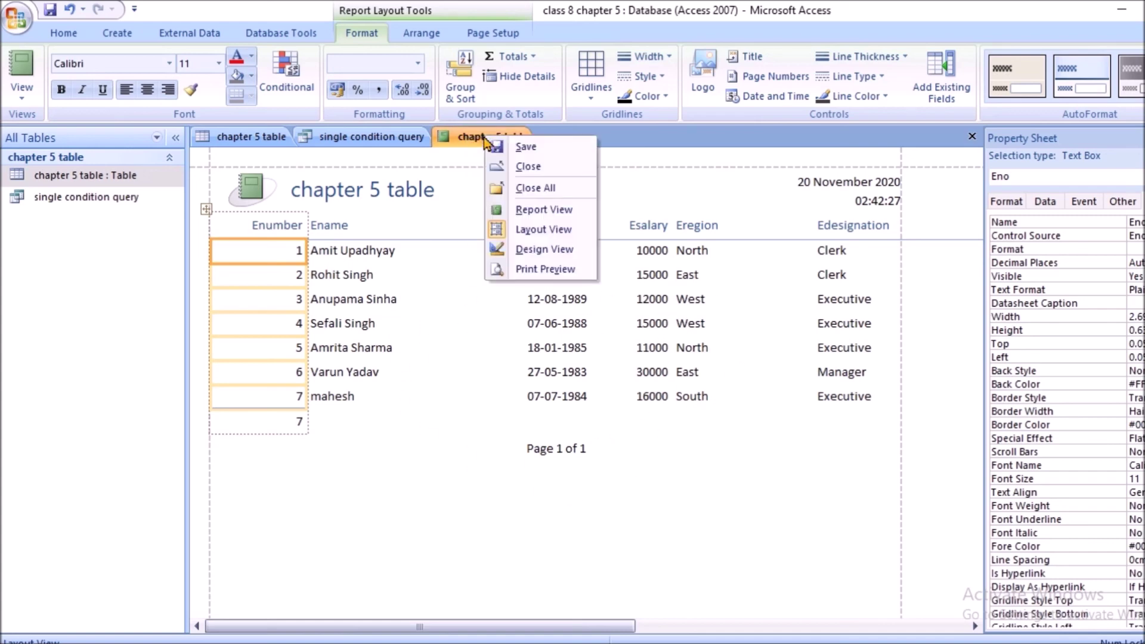
pyautogui.click(539, 269)
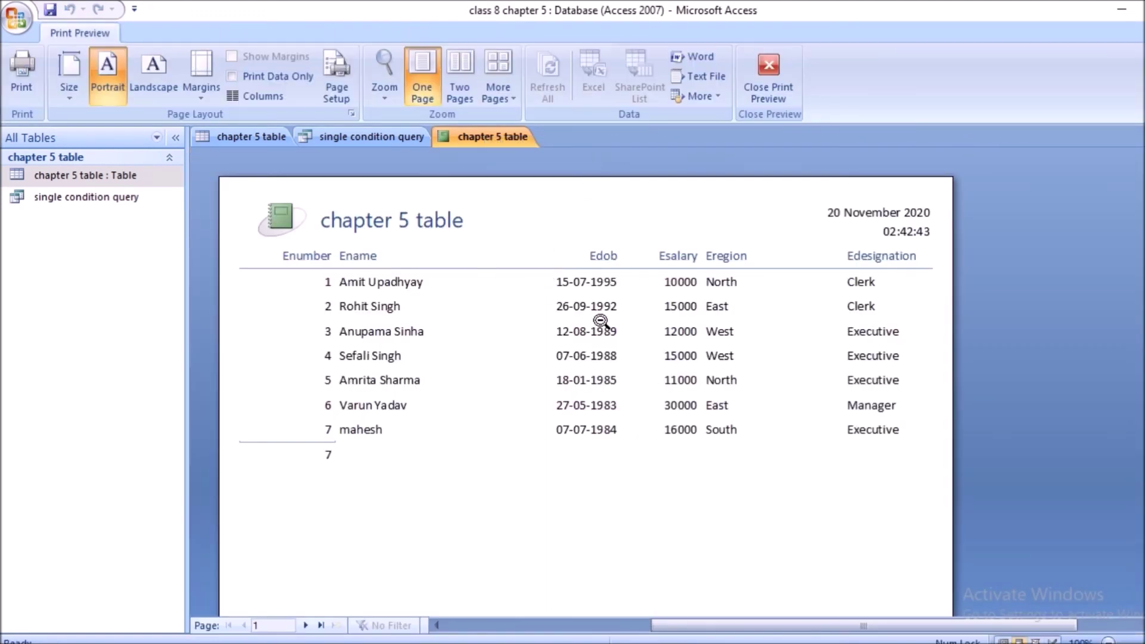
pyautogui.scroll(-2, 597, 397)
pyautogui.scroll(-2, 597, 397)
pyautogui.scroll(5, 597, 397)
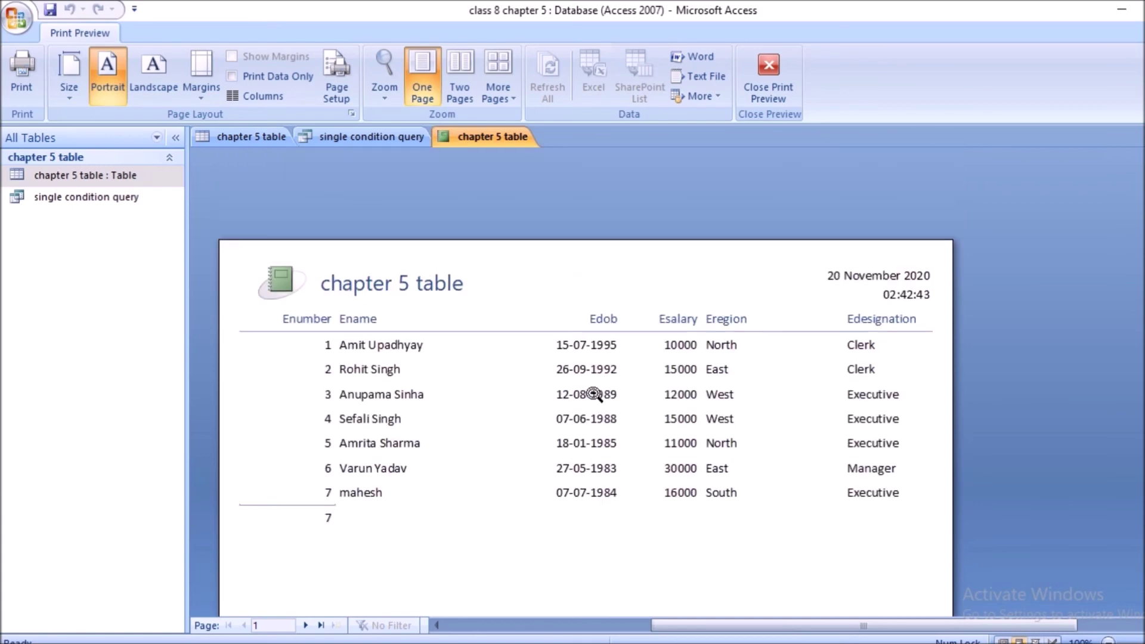
pyautogui.click(19, 87)
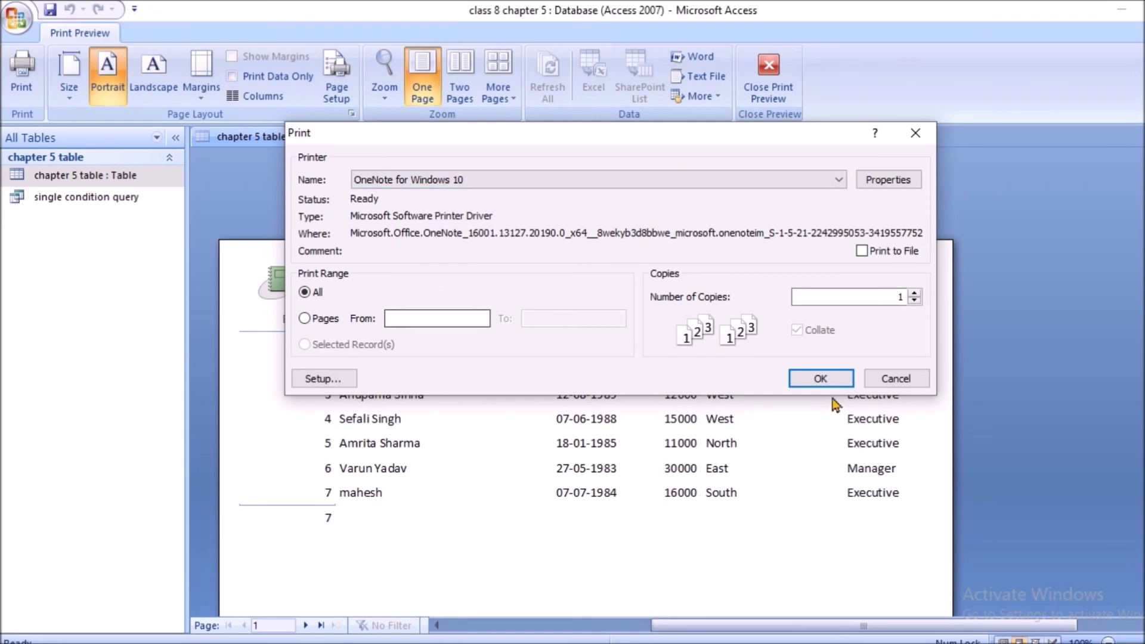
pyautogui.click(903, 381)
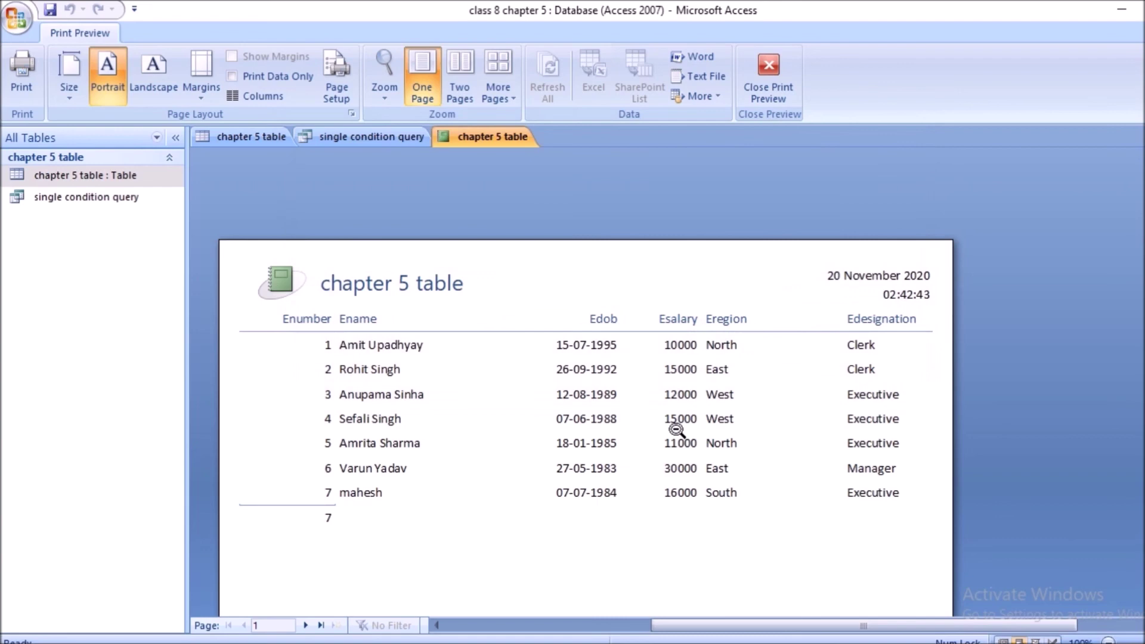